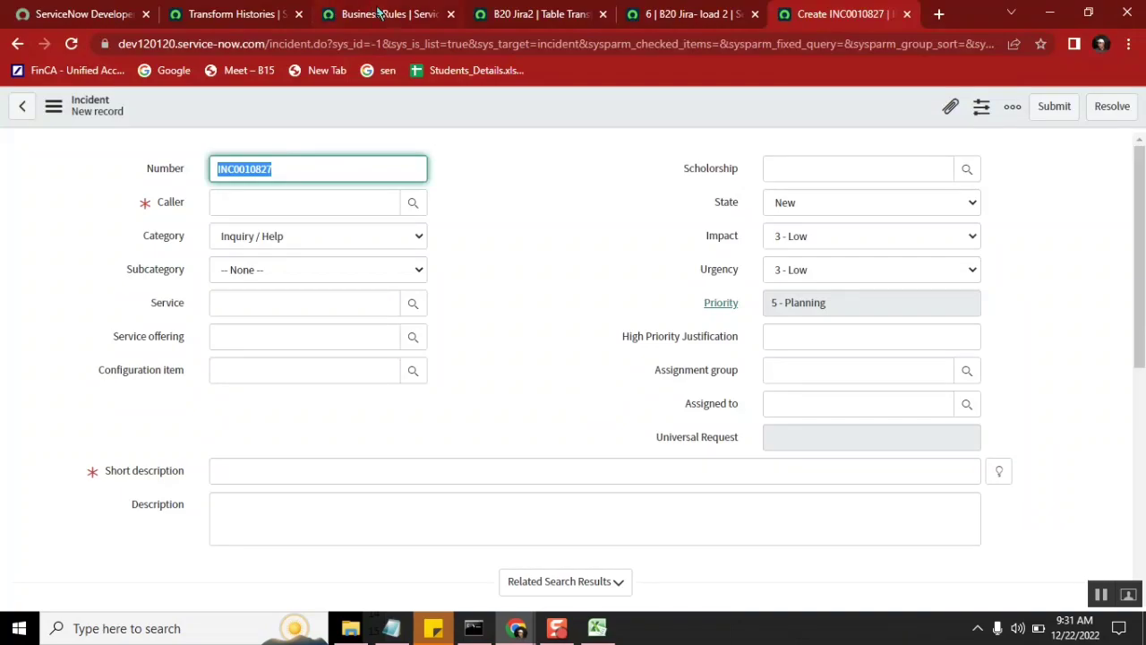
Step: Read the Notepad notes on coalesce and the staging table, then go back to the B20 Jira2 transform map
{"action": "key", "text": "ctrl+3"}
{"action": "left_click", "coordinate": [392, 629]}
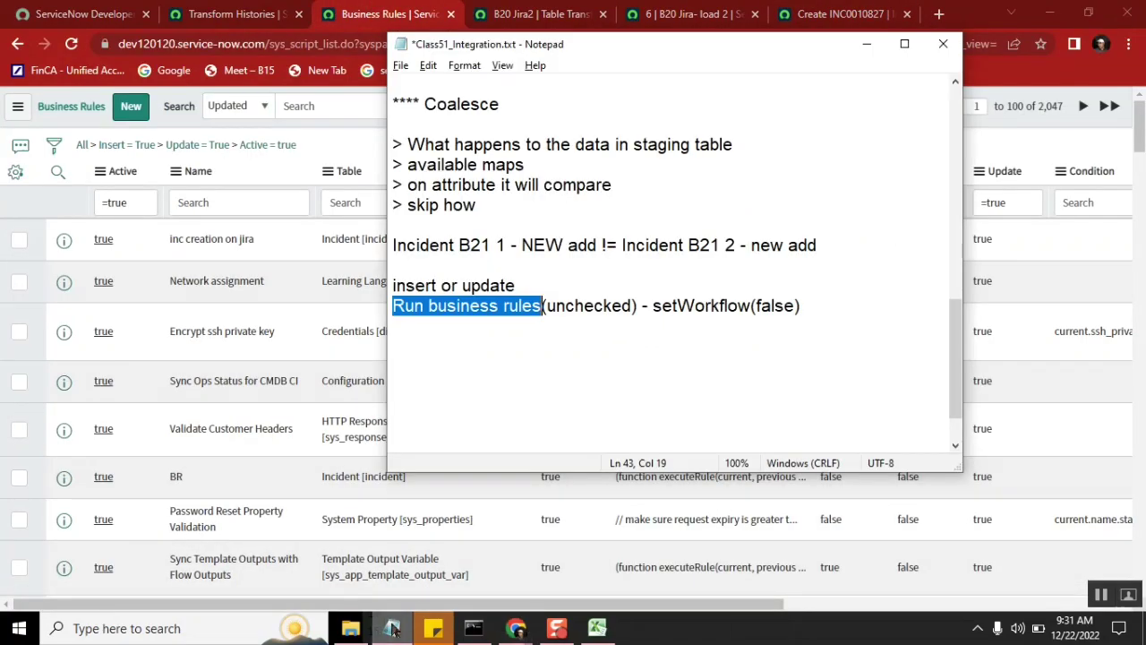
{"action": "left_click", "coordinate": [578, 226]}
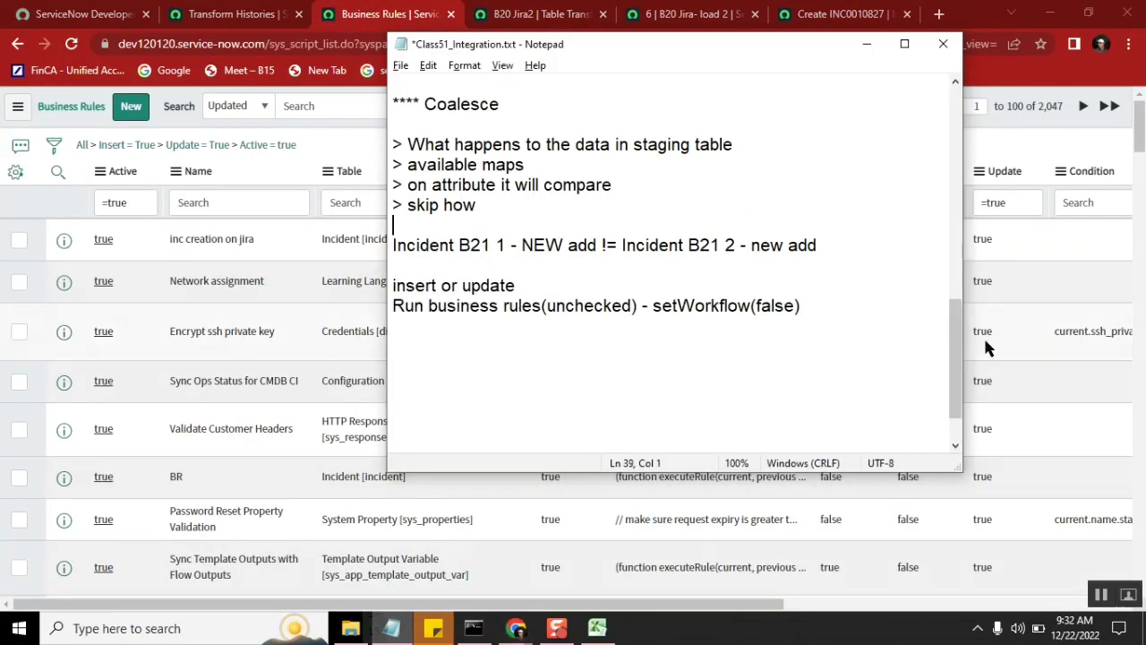
{"action": "left_click_drag", "start_coordinate": [955, 358], "coordinate": [956, 345]}
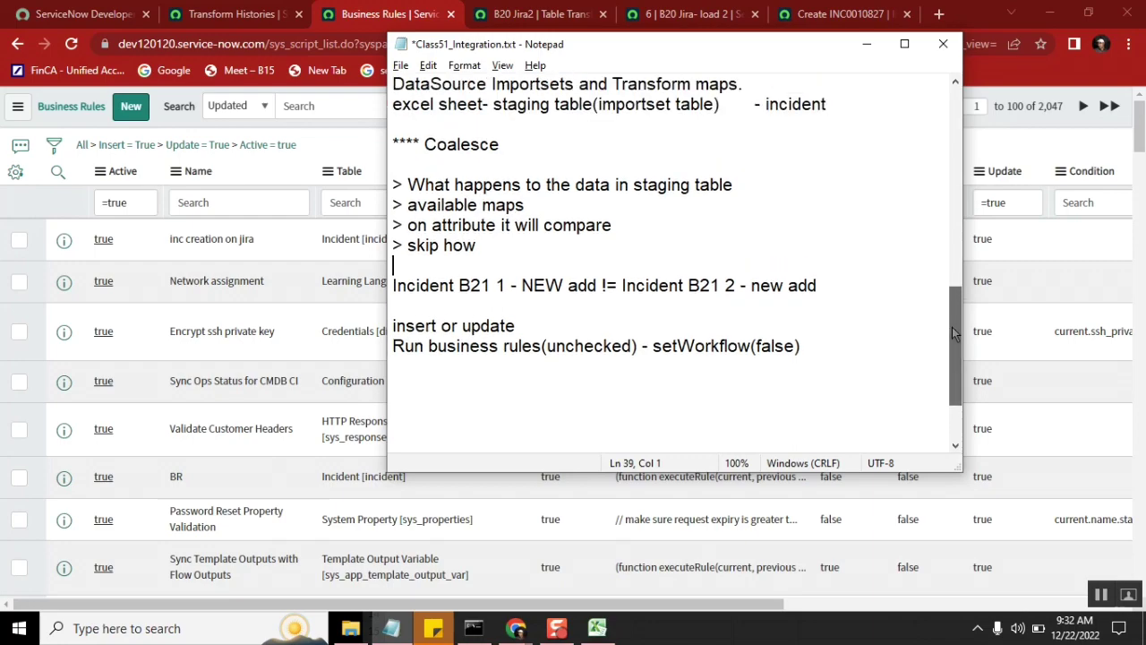
{"action": "double_click", "coordinate": [679, 184]}
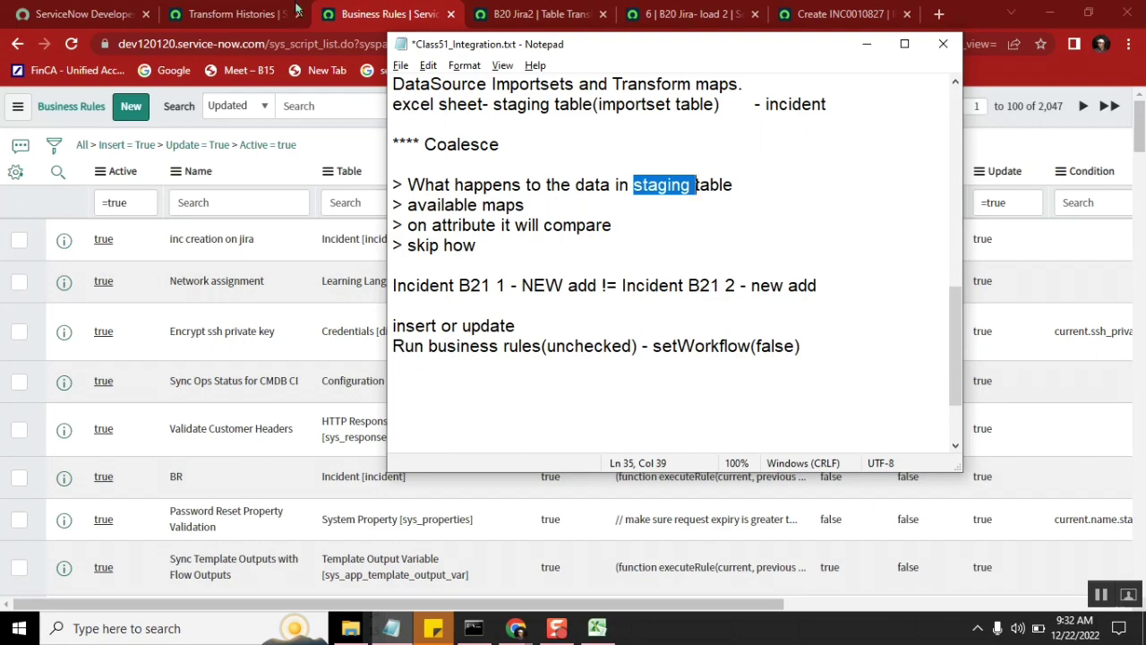
{"action": "left_click", "coordinate": [512, 17]}
{"action": "left_click", "coordinate": [513, 16]}
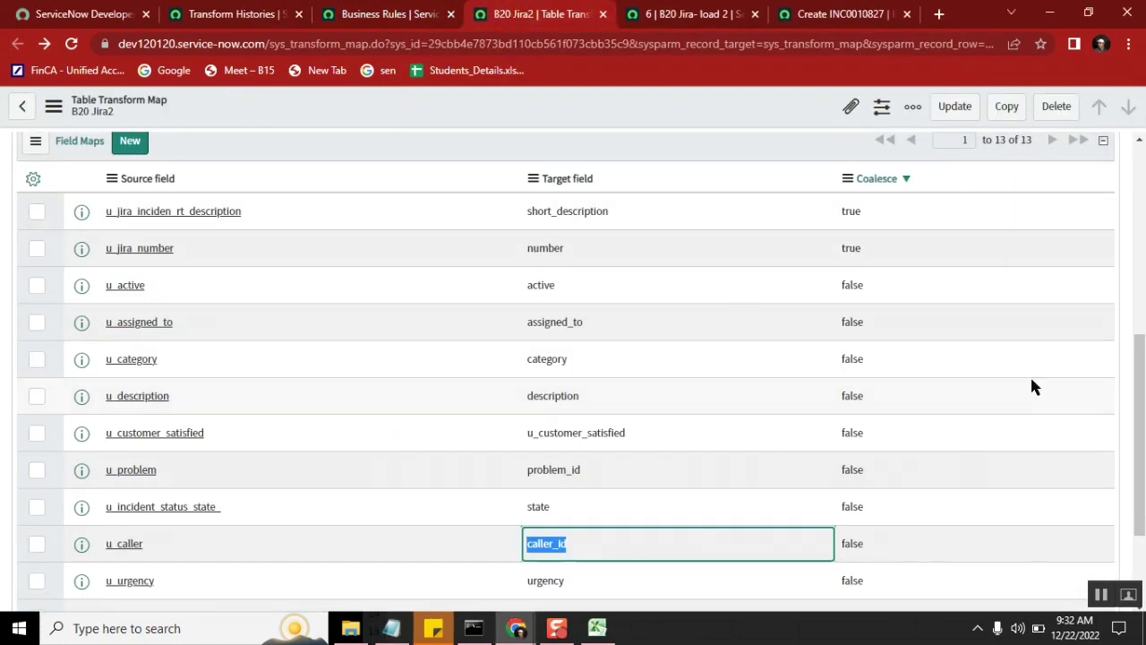
Step: Scroll the B20 Jira2 transform map to its top and close the Business Rules list tab
{"action": "left_click_drag", "start_coordinate": [1130, 389], "coordinate": [1143, 183]}
{"action": "scroll", "coordinate": [563, 222], "scroll_direction": "up", "scroll_amount": 3}
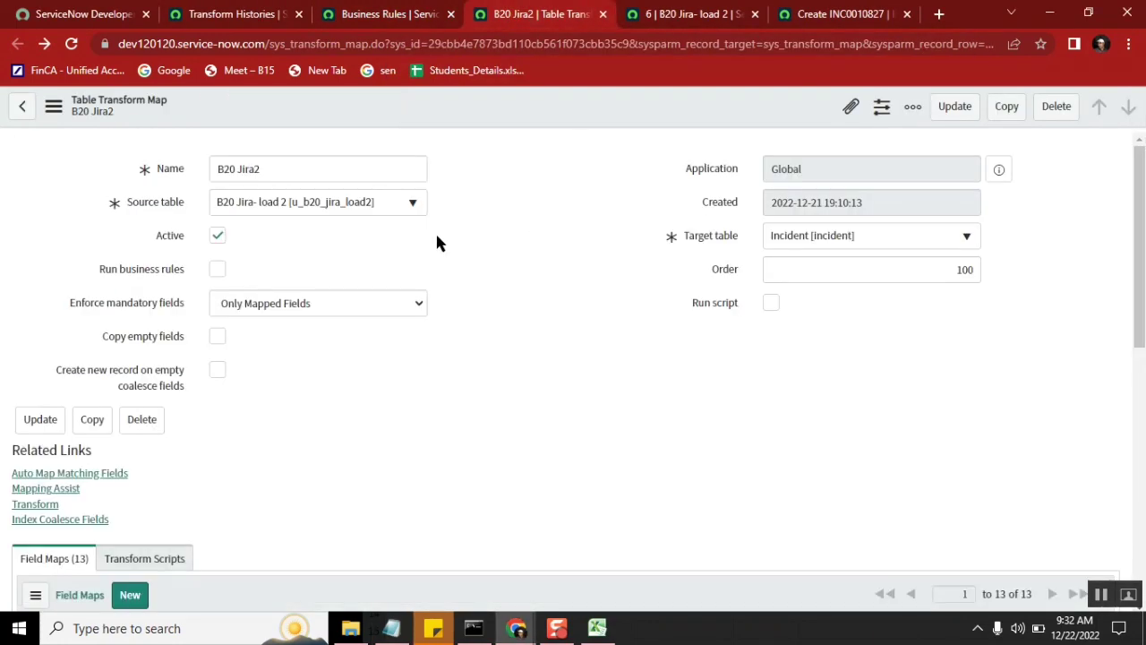
{"action": "left_click", "coordinate": [365, 7]}
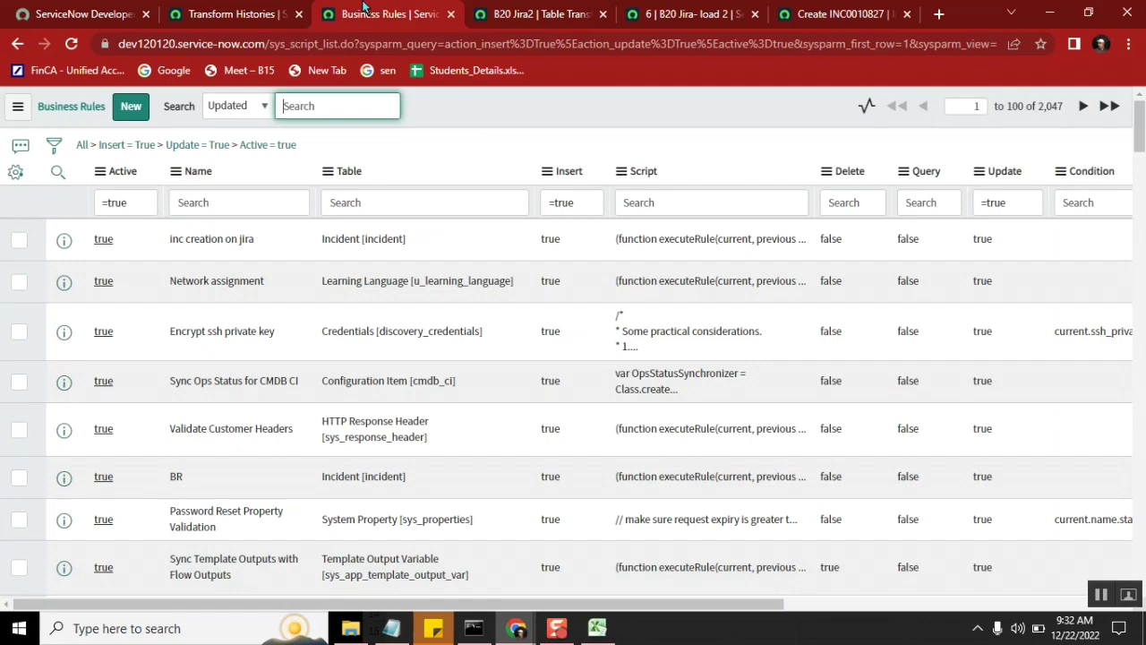
{"action": "left_click", "coordinate": [450, 13]}
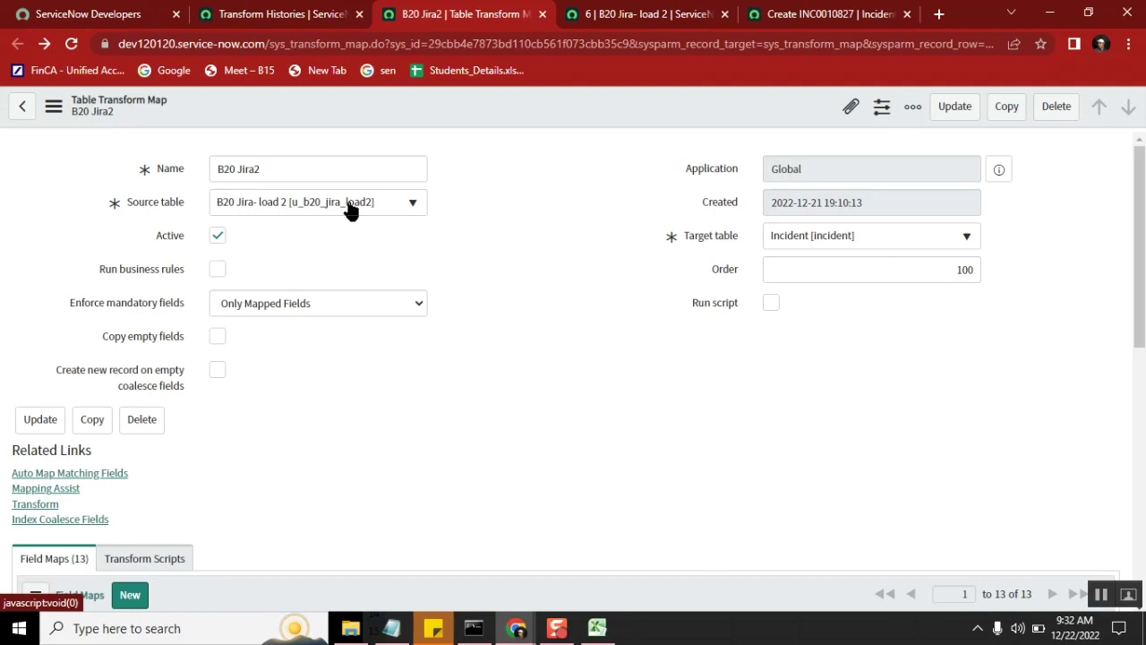
Step: Copy the source table name u_b20_jira_load2 from the transform map's XML view, then go to Transform Histories
{"action": "left_click", "coordinate": [53, 108]}
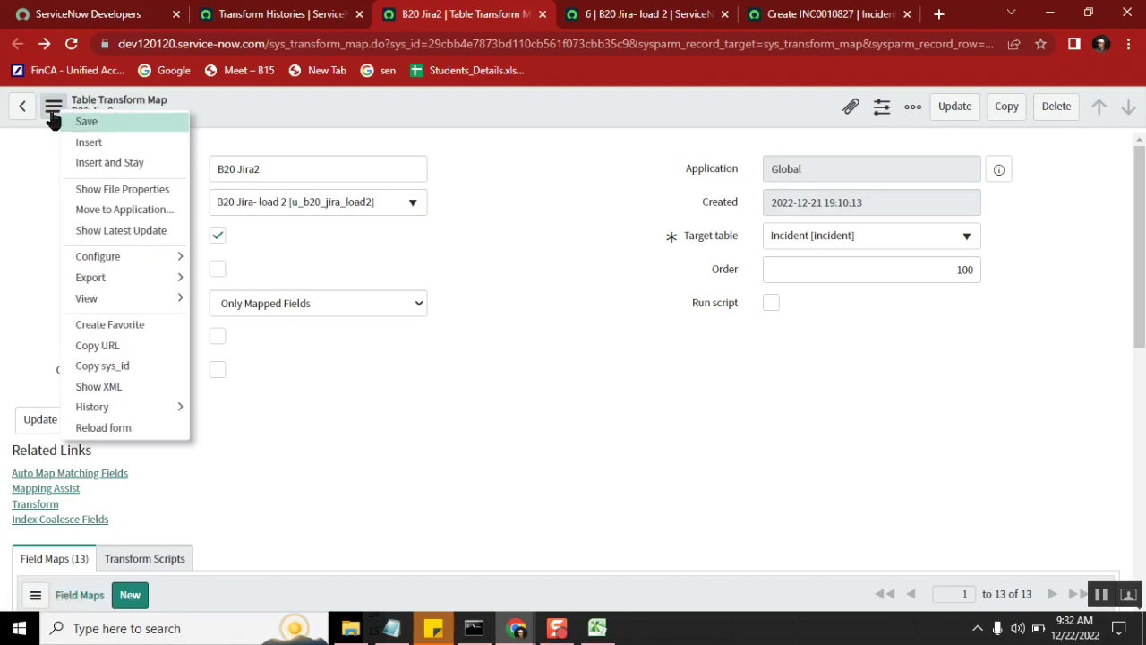
{"action": "left_click", "coordinate": [139, 386]}
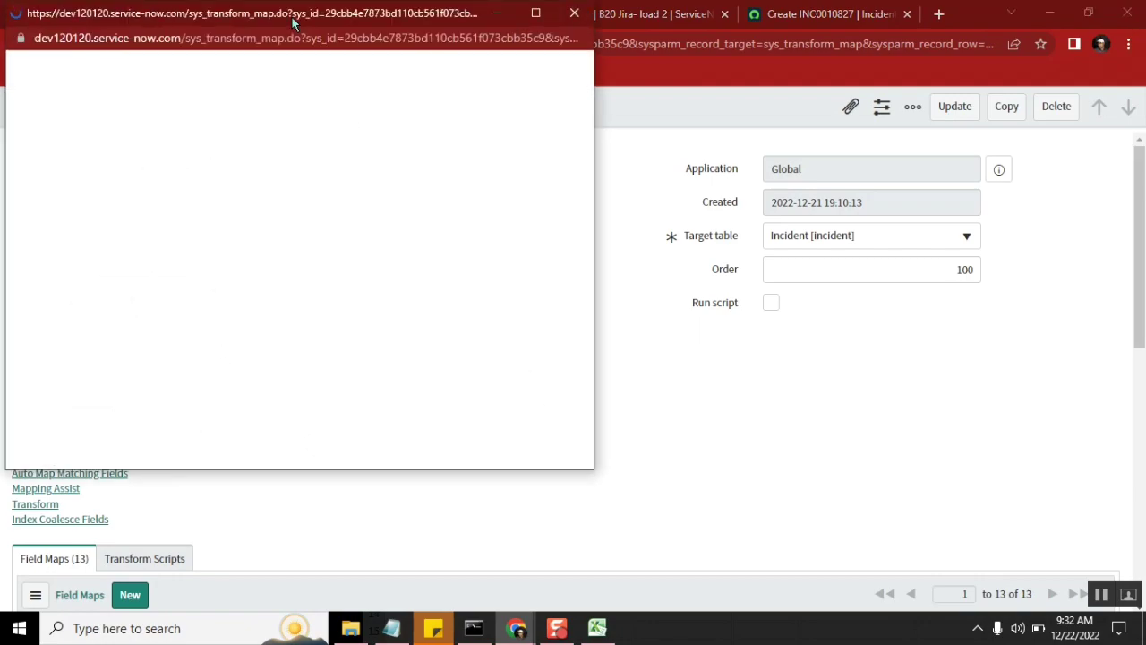
{"action": "left_click_drag", "start_coordinate": [292, 16], "coordinate": [562, 89]}
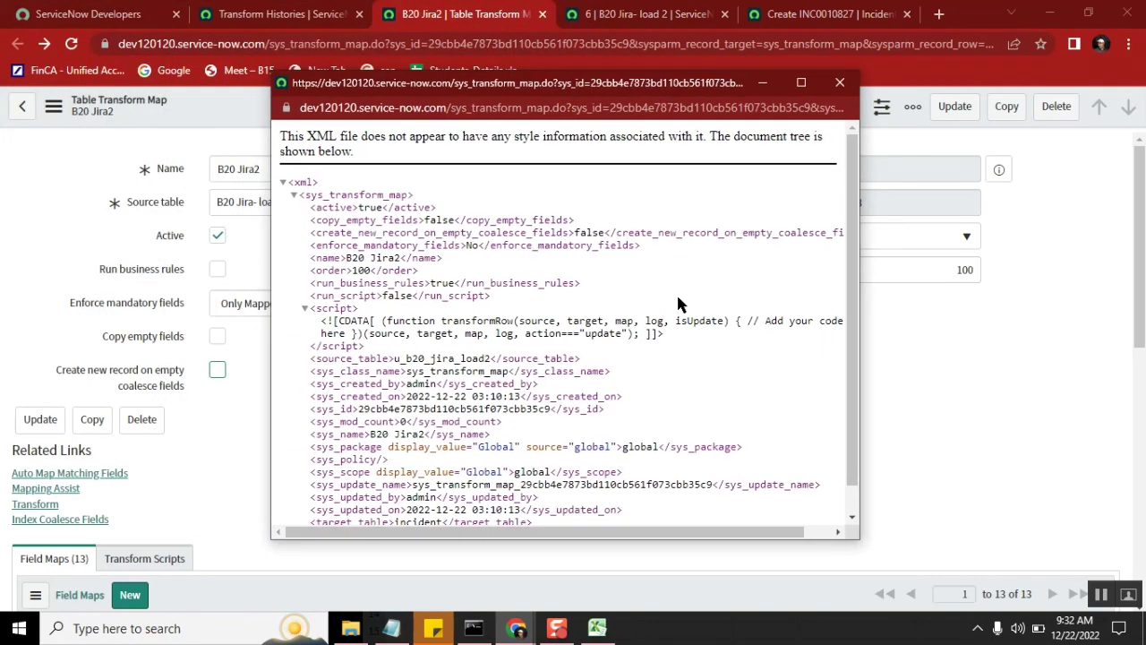
{"action": "key", "text": "ctrl+f"}
{"action": "type", "text": "sou"}
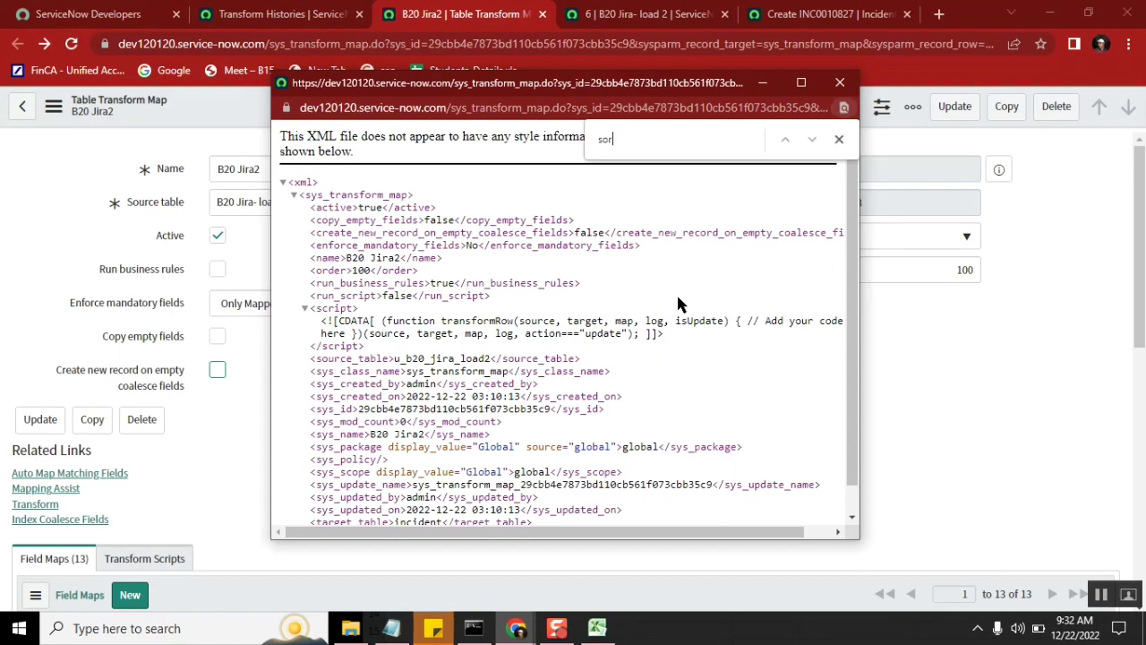
{"action": "type", "text": "rce"}
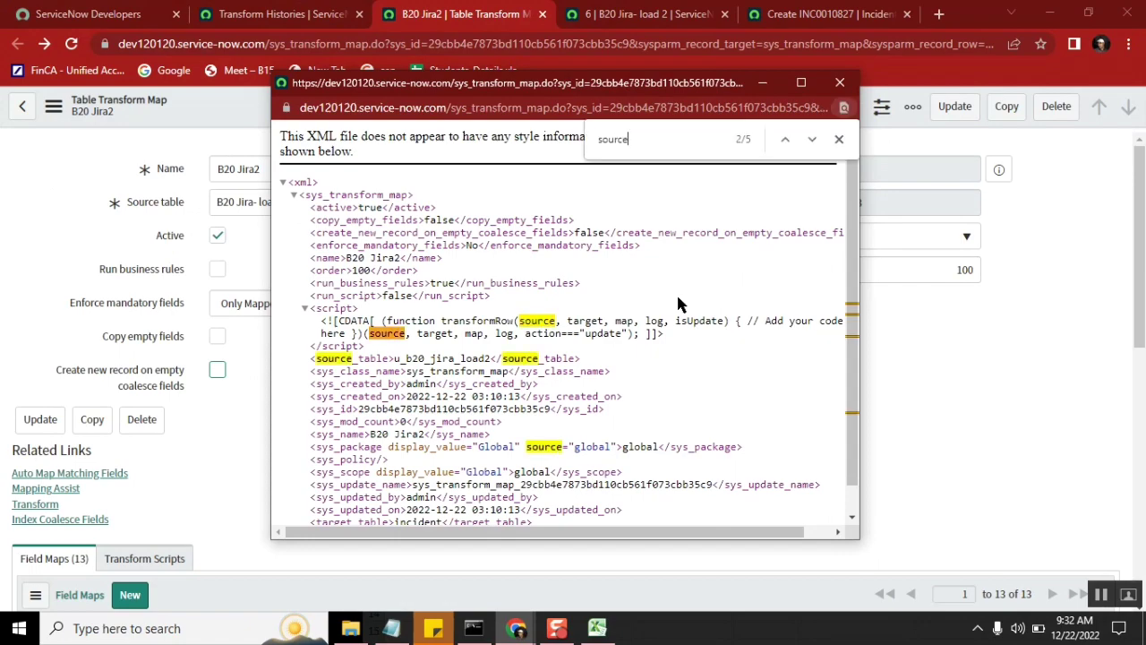
{"action": "double_click", "coordinate": [441, 360]}
{"action": "key", "text": "ctrl+c"}
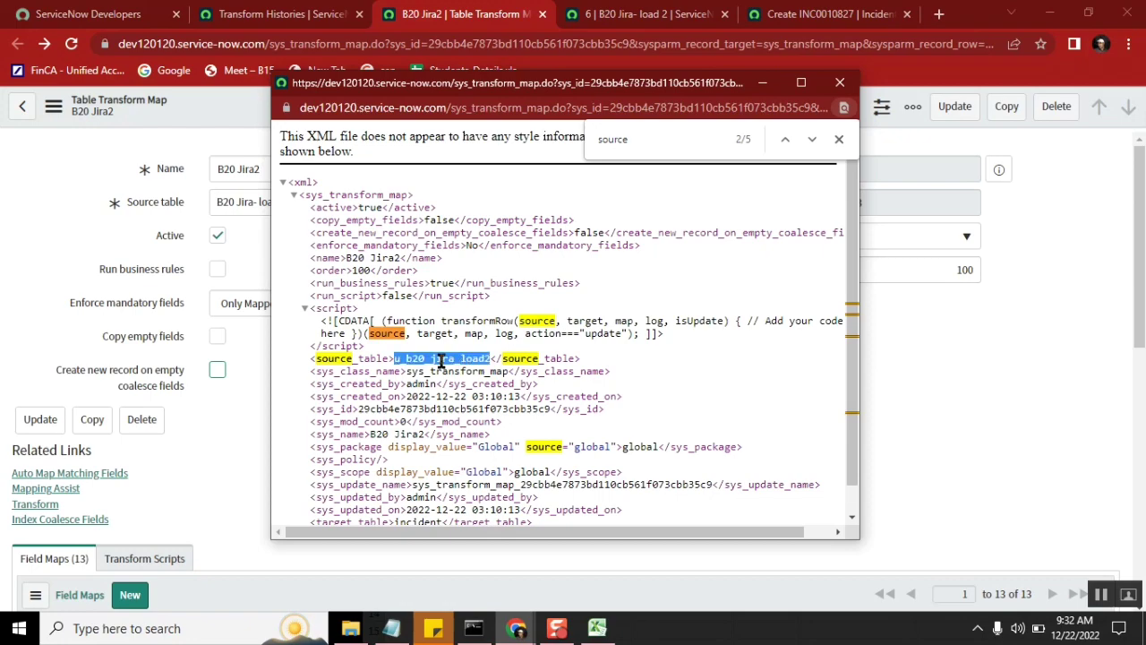
{"action": "left_click", "coordinate": [839, 81]}
{"action": "left_click", "coordinate": [295, 22]}
Step: Open the u_b20_jira_load2 staging table's record list with u_b20_jira_load2.LIST in the navigator
{"action": "left_click", "coordinate": [130, 152]}
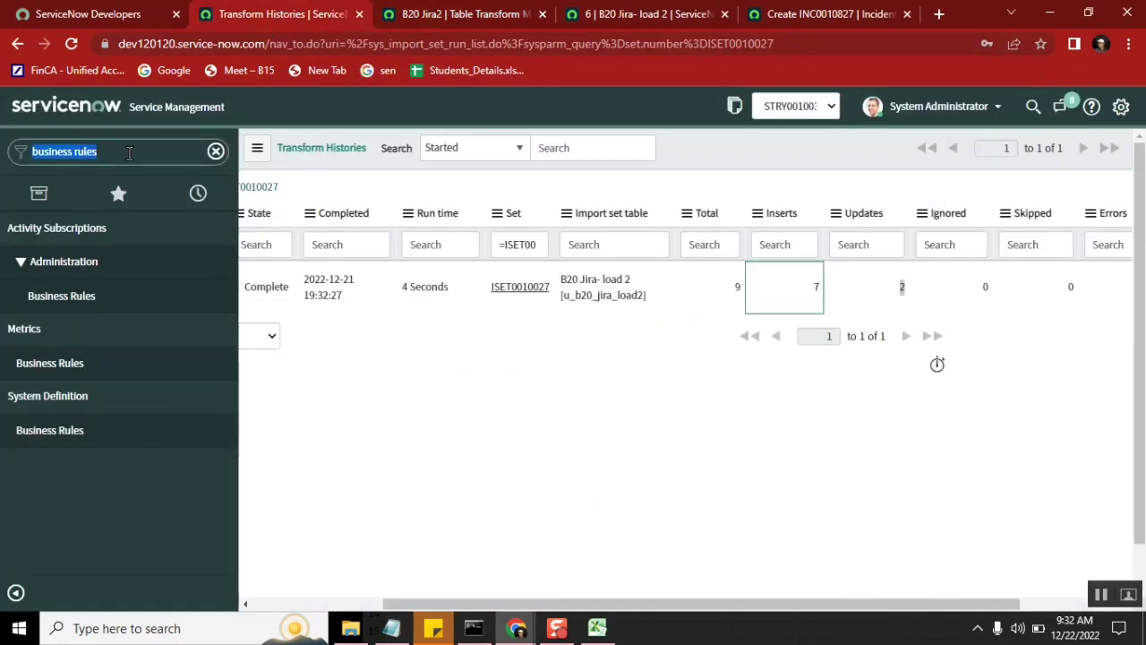
{"action": "key", "text": "ctrl+v"}
{"action": "type", "text": ".l"}
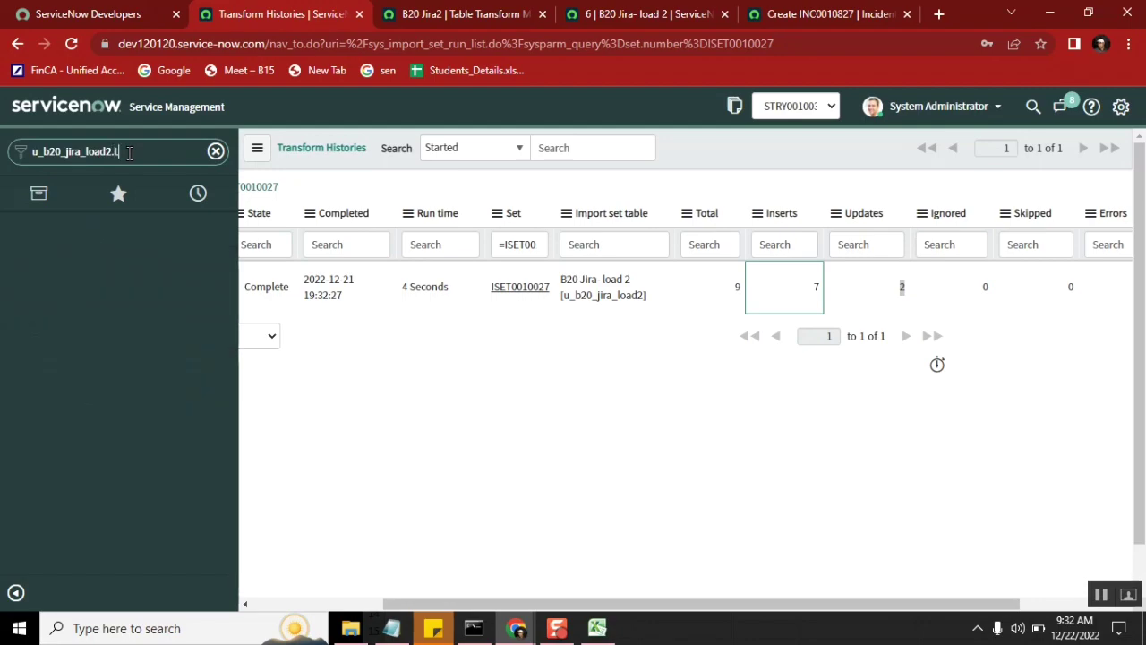
{"action": "type", "text": "IST"}
{"action": "key", "text": "Return"}
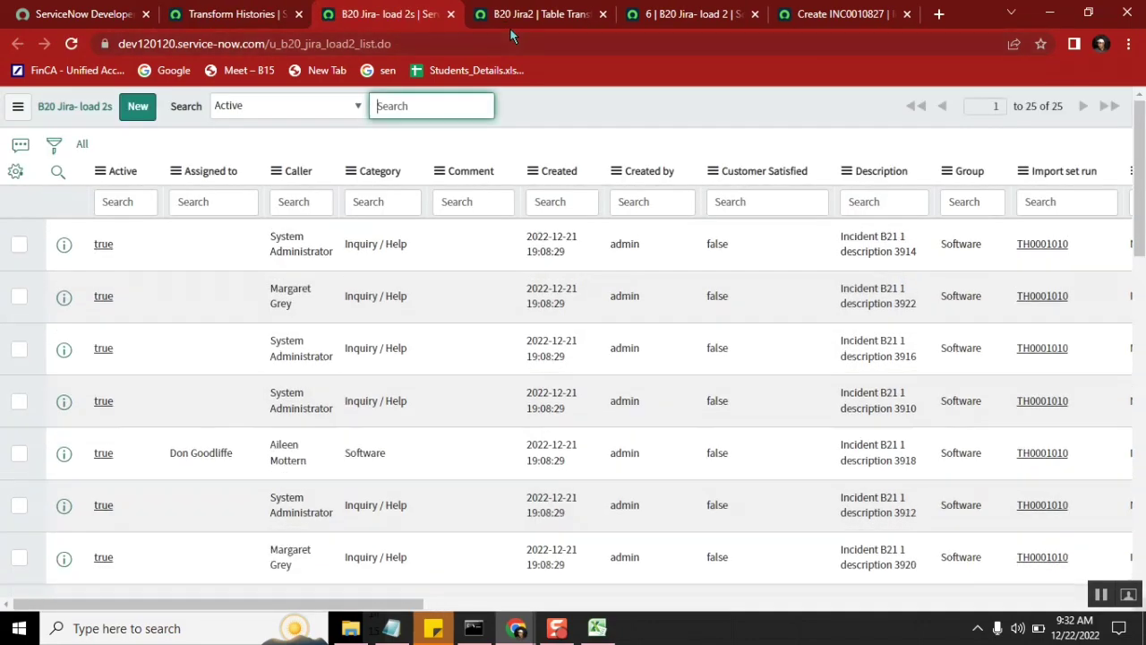
{"action": "left_click", "coordinate": [528, 18]}
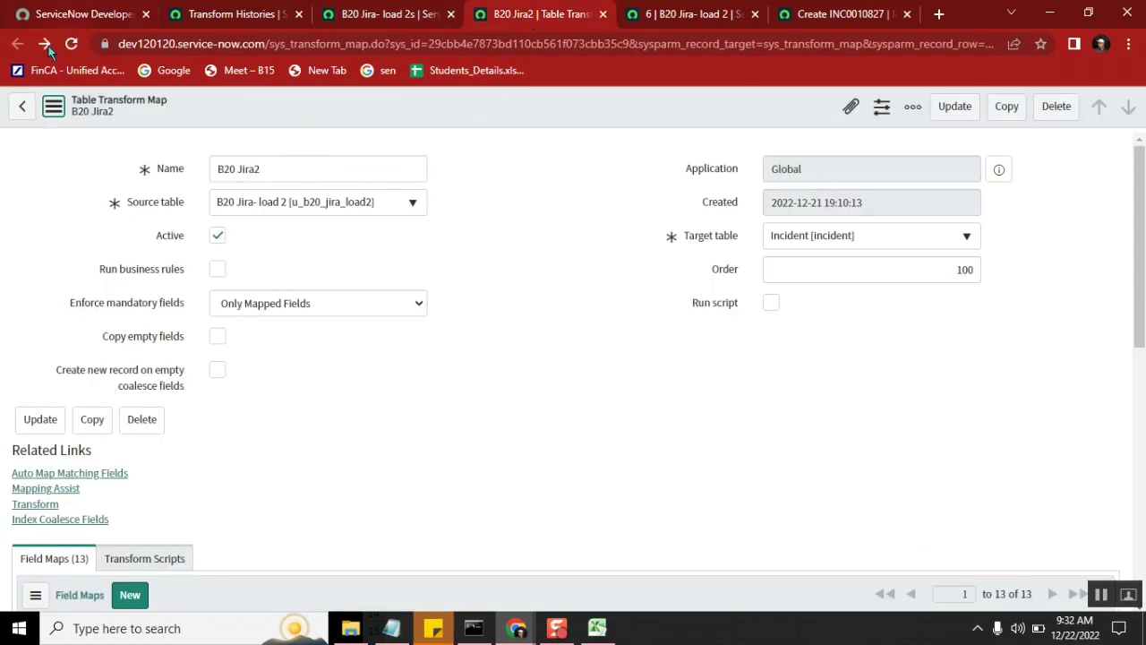
{"action": "left_click", "coordinate": [222, 17]}
Step: Filter the navigator for 'data source' and open the Data Sources list in a new tab
{"action": "left_click", "coordinate": [123, 150]}
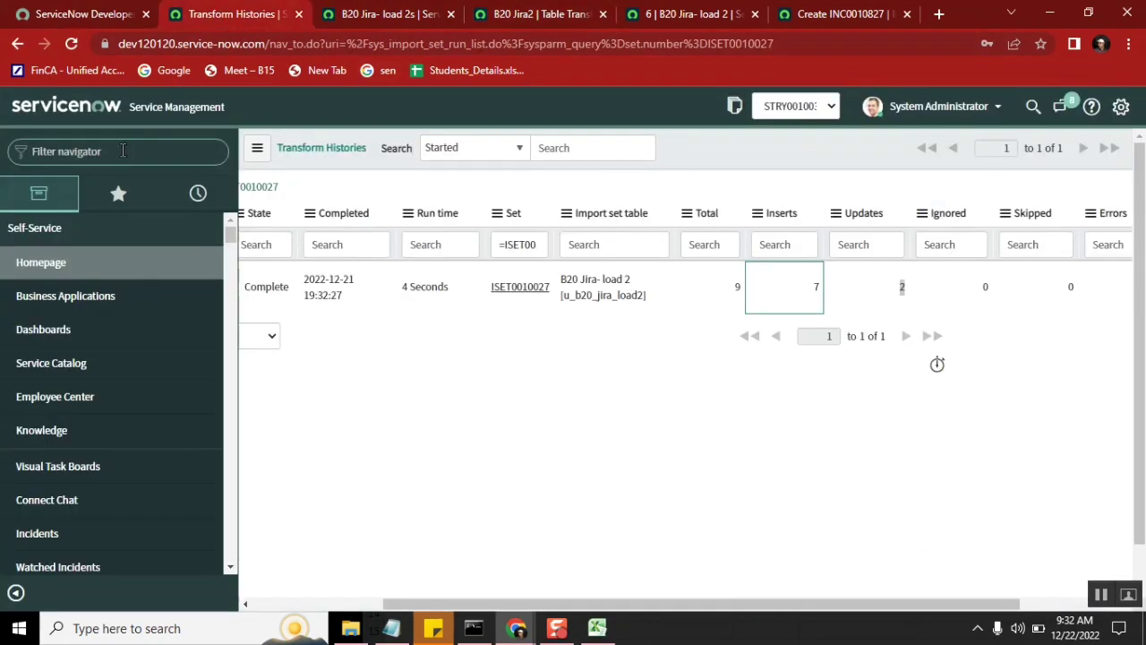
{"action": "type", "text": "data source"}
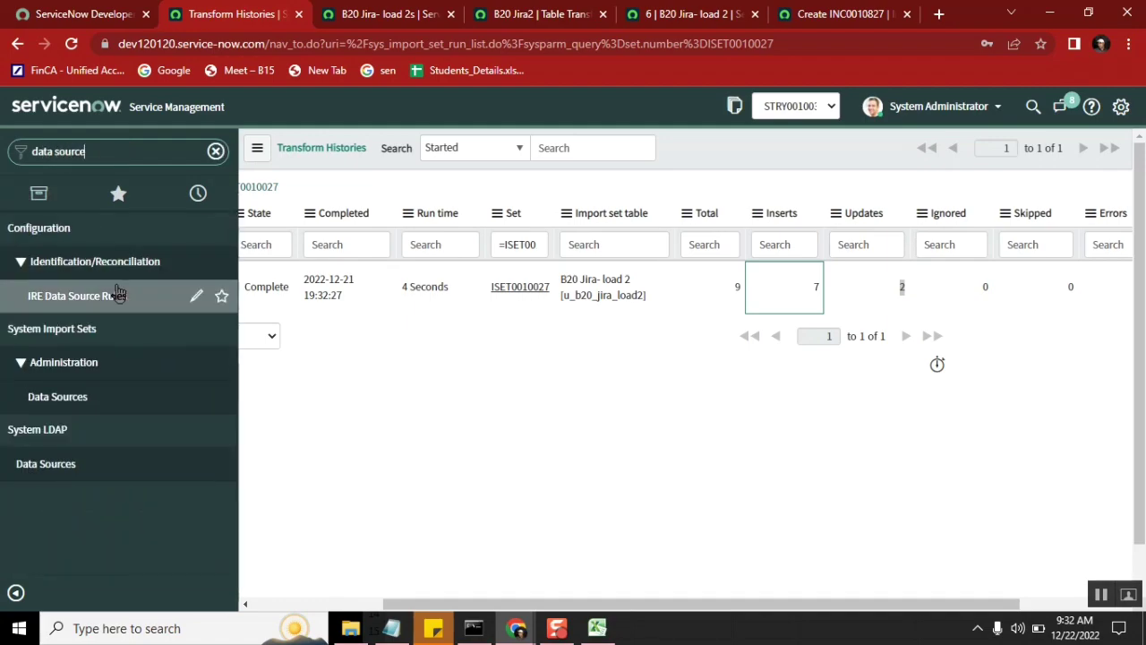
{"action": "middle_click", "coordinate": [84, 399]}
{"action": "left_click", "coordinate": [331, 14]}
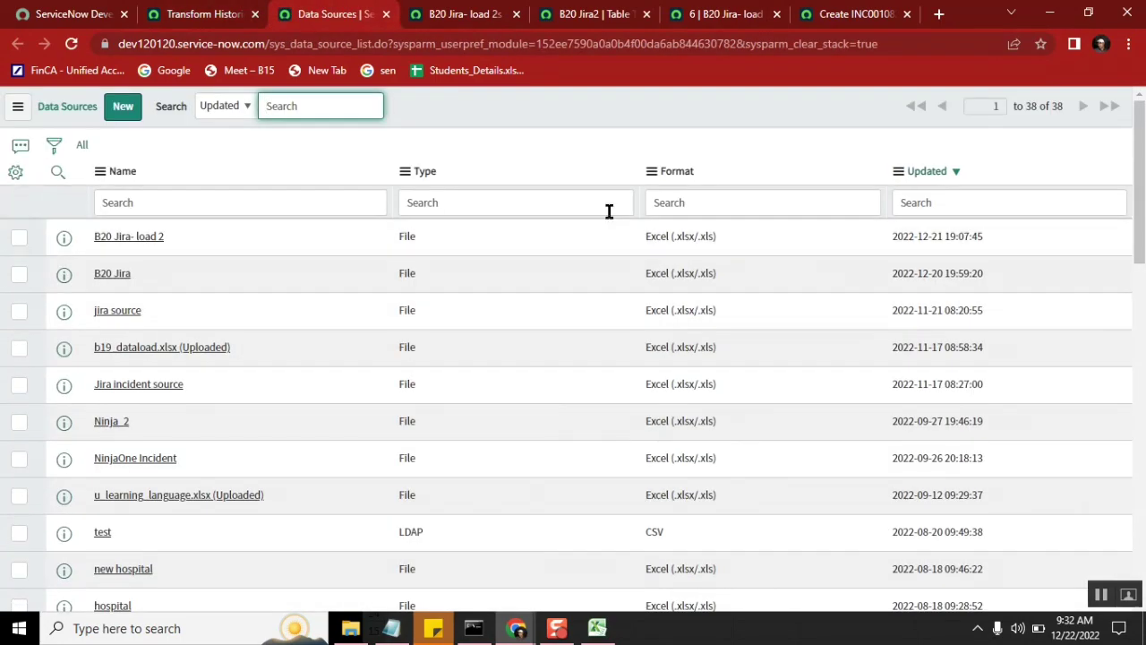
Step: Open the B20 Jira- load 2 data source, select its import set table name, and bring up B20_Jira_incidents.xlsx
{"action": "left_click", "coordinate": [146, 237]}
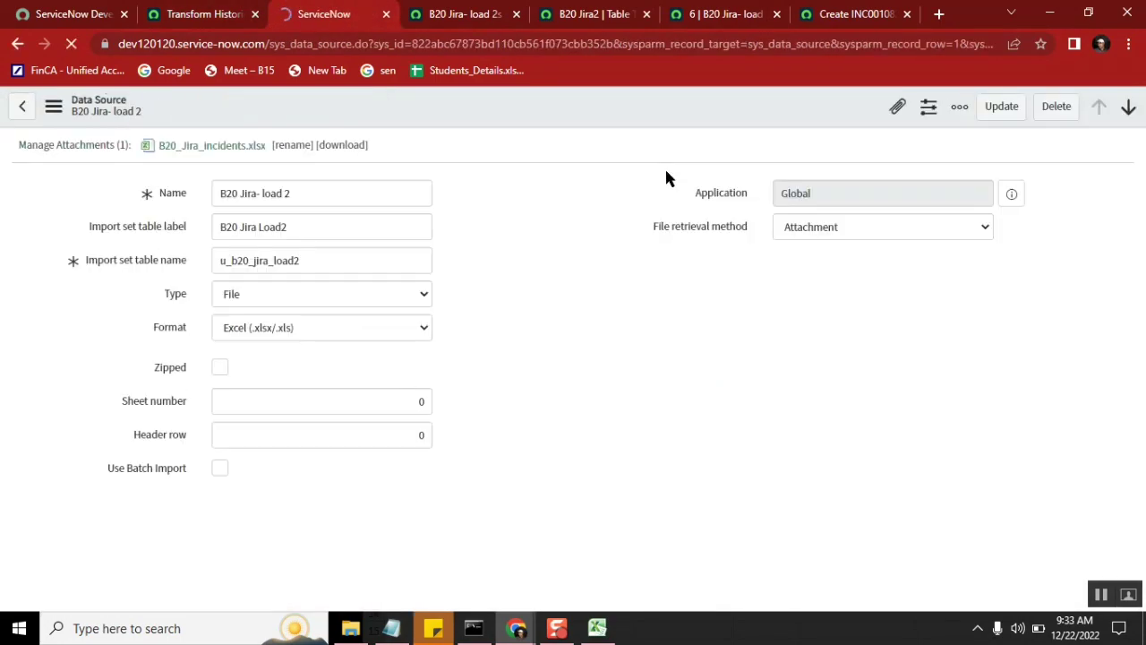
{"action": "left_click_drag", "start_coordinate": [1142, 202], "coordinate": [1131, 146]}
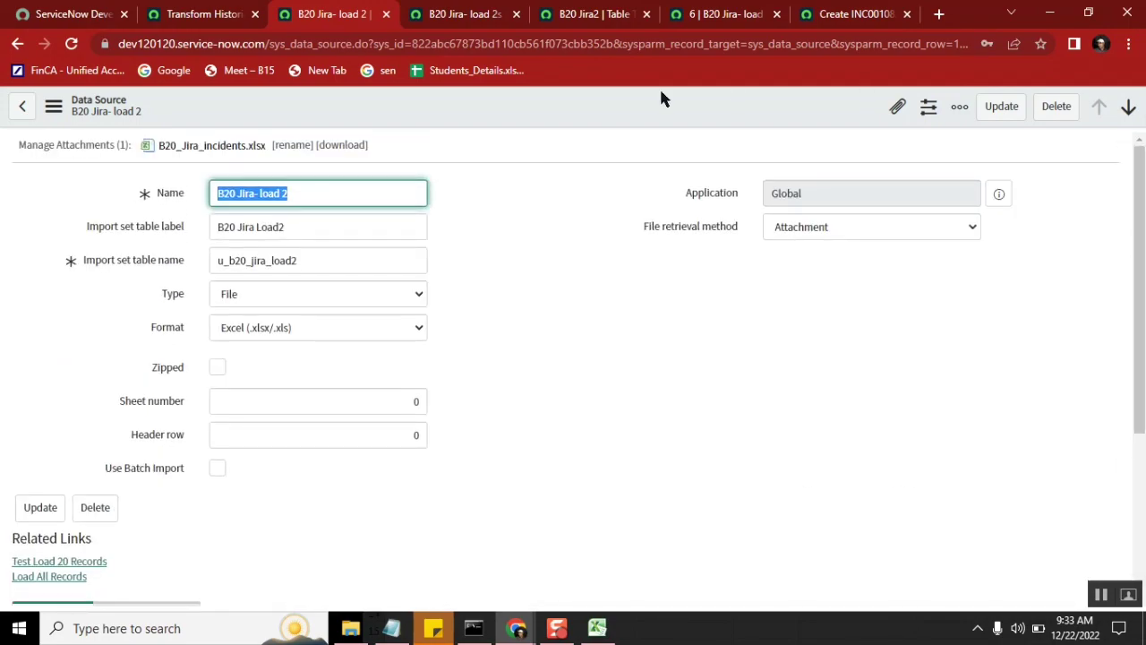
{"action": "left_click_drag", "start_coordinate": [318, 261], "coordinate": [209, 263]}
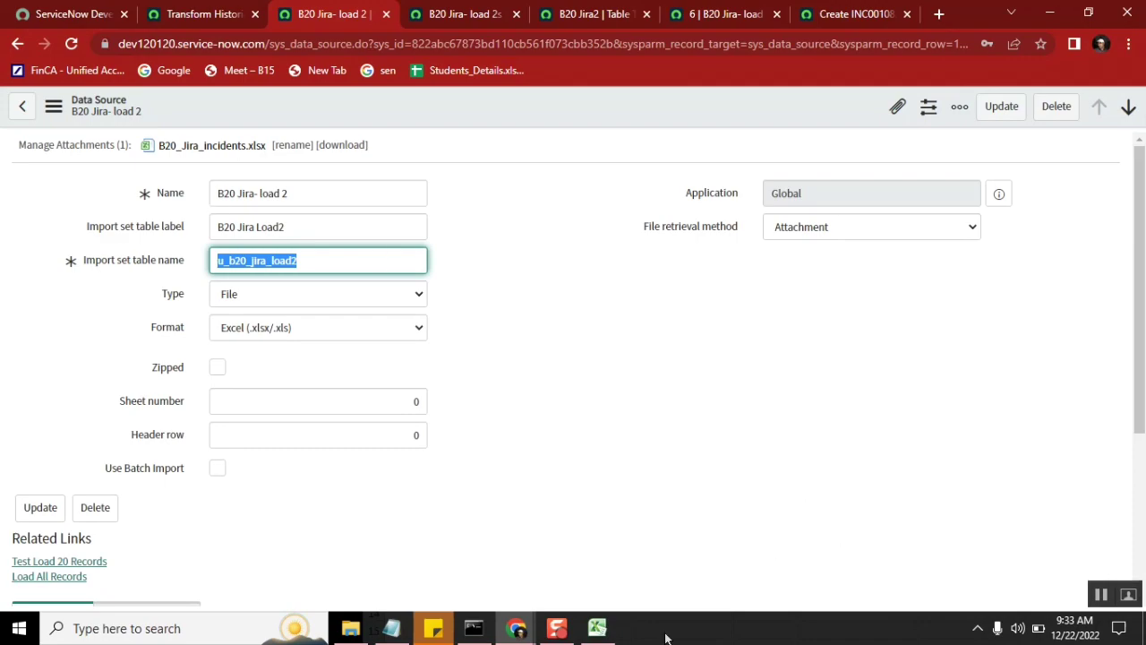
{"action": "left_click", "coordinate": [596, 627]}
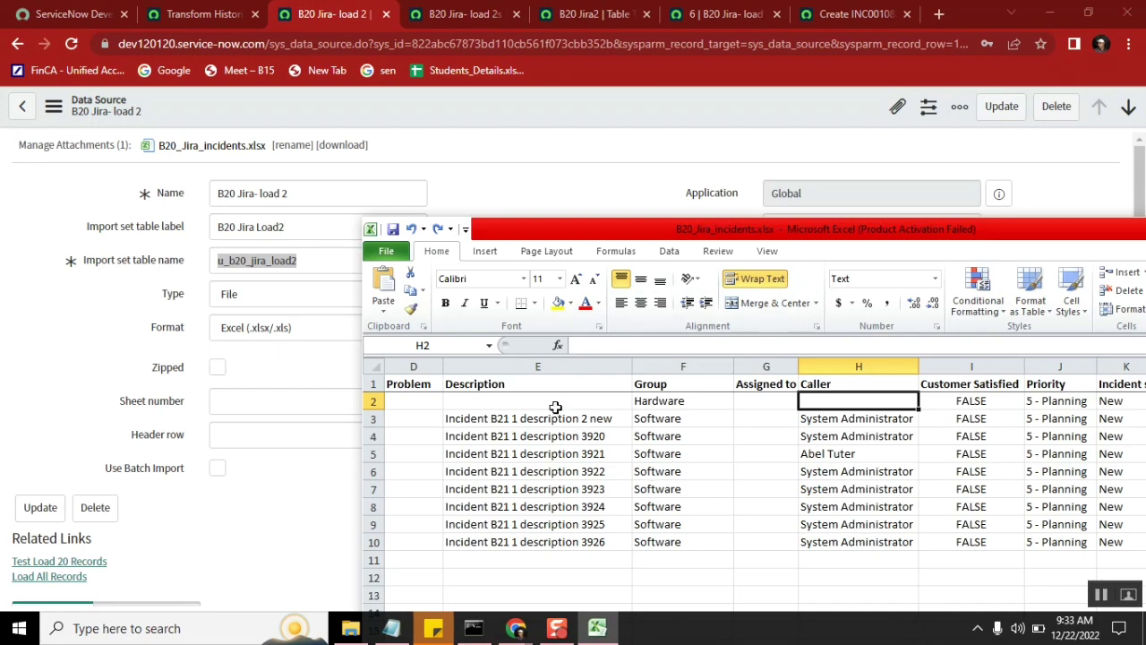
Step: Confirm row 2 holds Jira number INC0090000 and short description Incident B21 1 - NEW add
{"action": "left_click", "coordinate": [511, 420]}
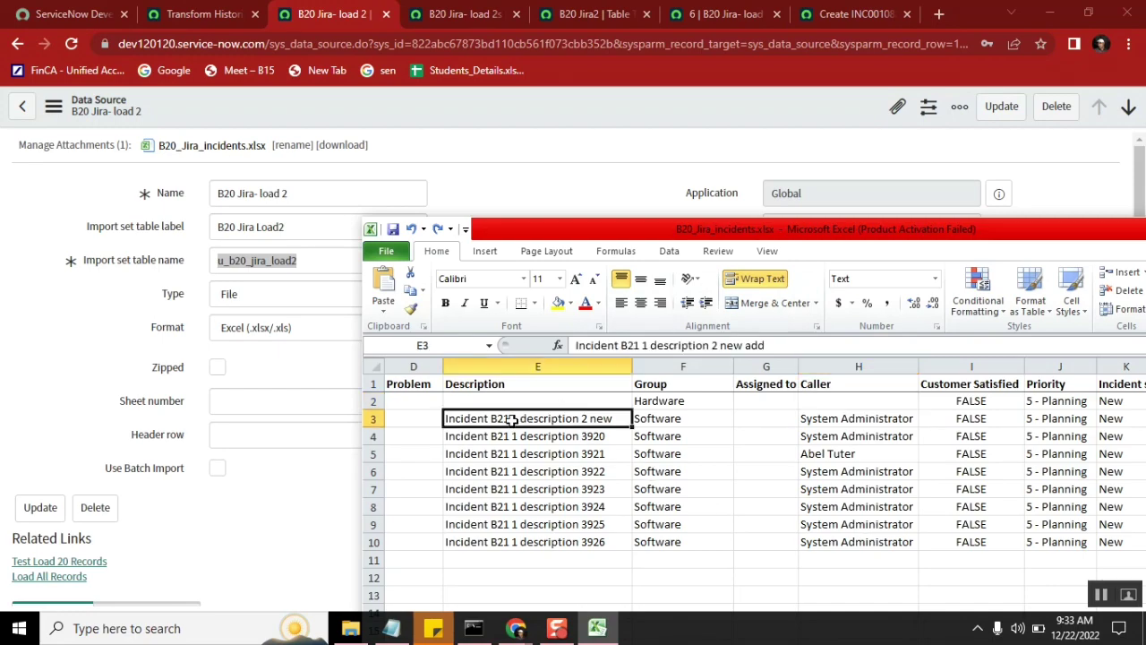
{"action": "key", "text": "Home"}
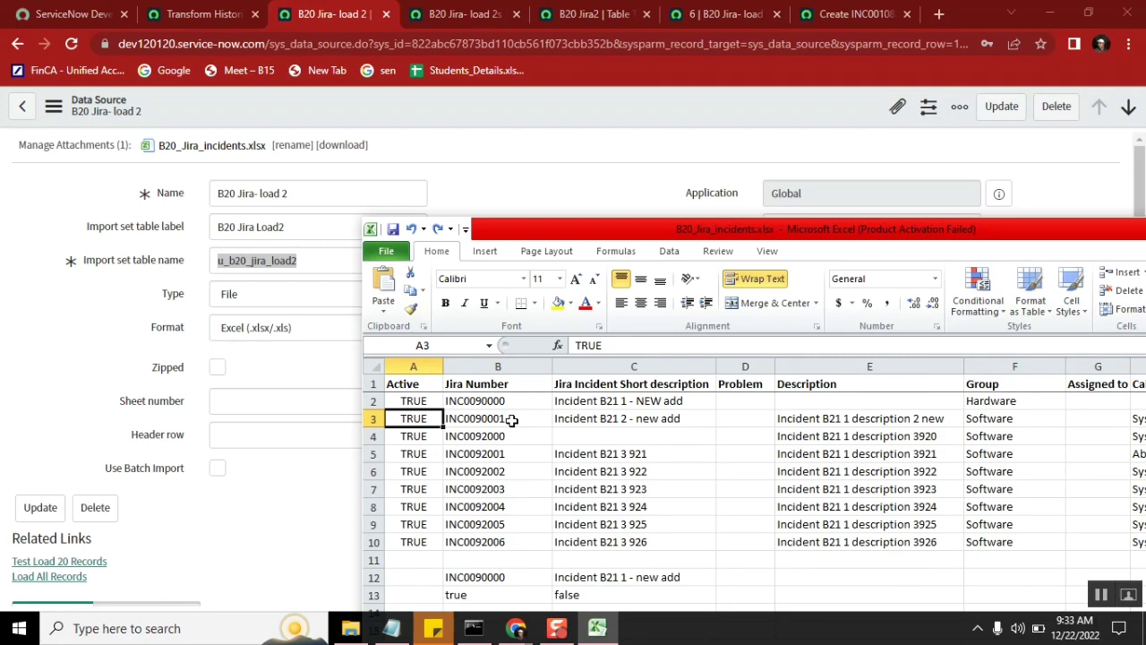
{"action": "key", "text": "Up"}
{"action": "key", "text": "Right"}
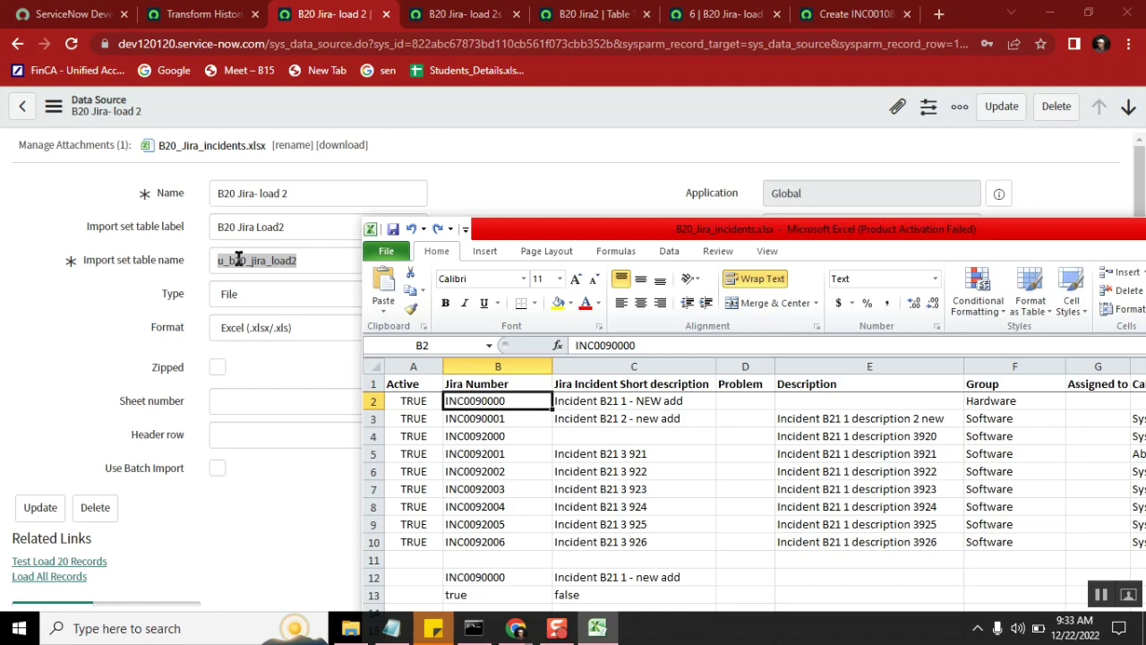
{"action": "left_click_drag", "start_coordinate": [482, 408], "coordinate": [475, 414]}
{"action": "left_click", "coordinate": [481, 402]}
{"action": "left_click", "coordinate": [472, 7]}
Step: In the B20 Jira- load 2s staging list, scroll across to the Jira Number column's search field
{"action": "left_click", "coordinate": [472, 10]}
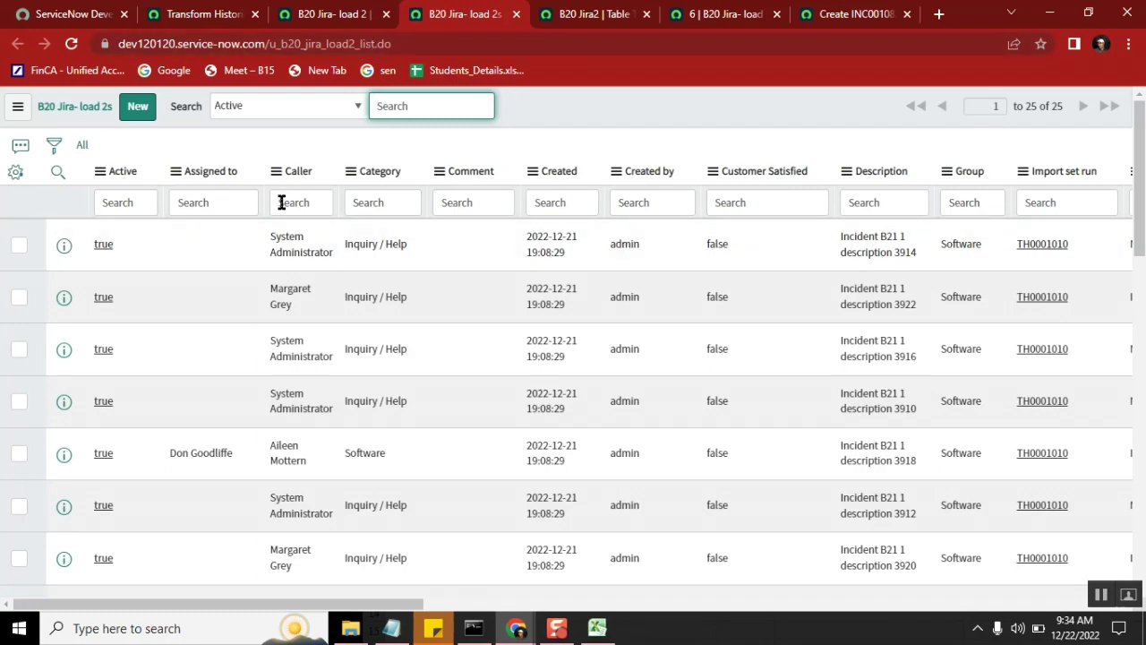
{"action": "left_click_drag", "start_coordinate": [292, 607], "coordinate": [606, 611]}
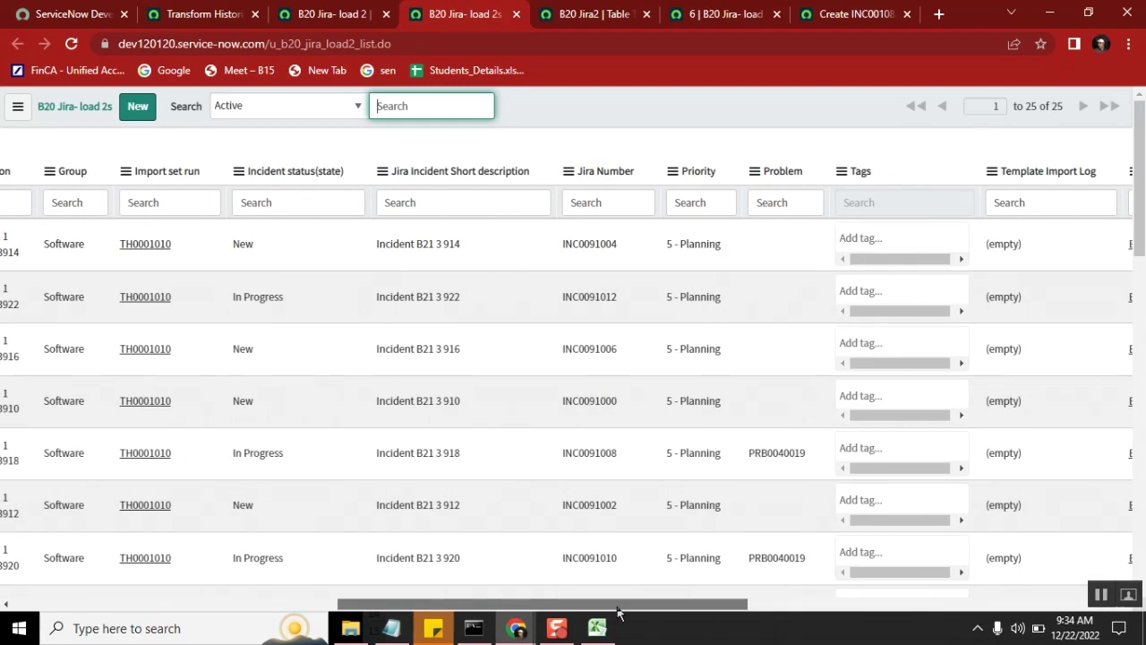
{"action": "left_click", "coordinate": [600, 204]}
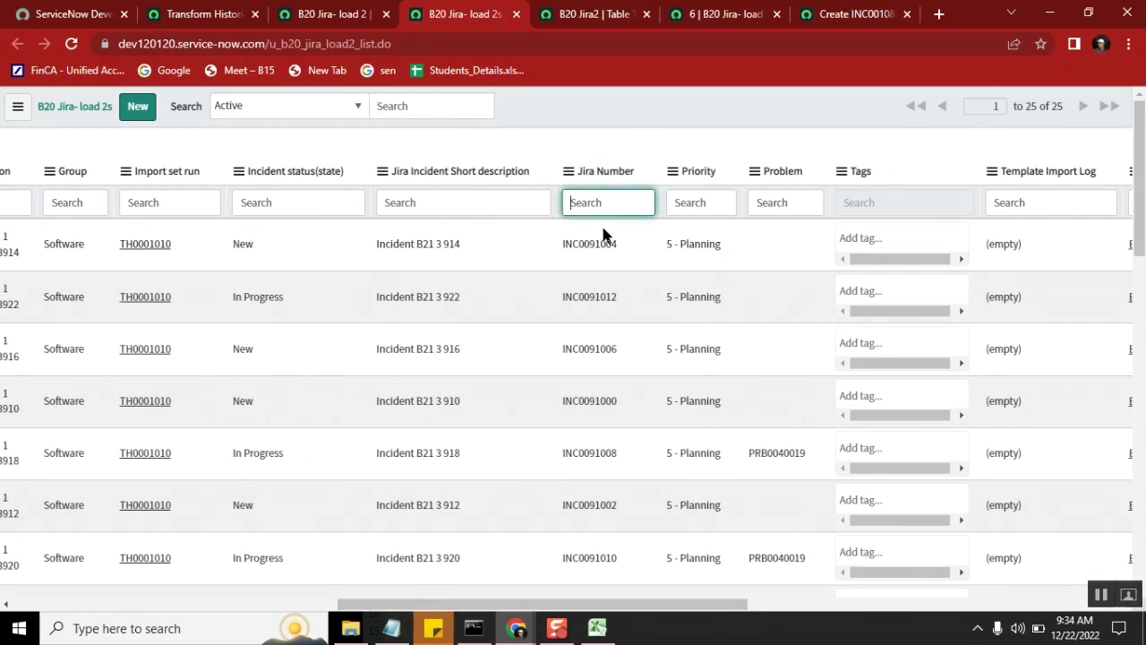
{"action": "left_click", "coordinate": [596, 628]}
Step: Copy INC0090000 from cell B2 and filter the staging list's Jira Number column by it
{"action": "double_click", "coordinate": [510, 400]}
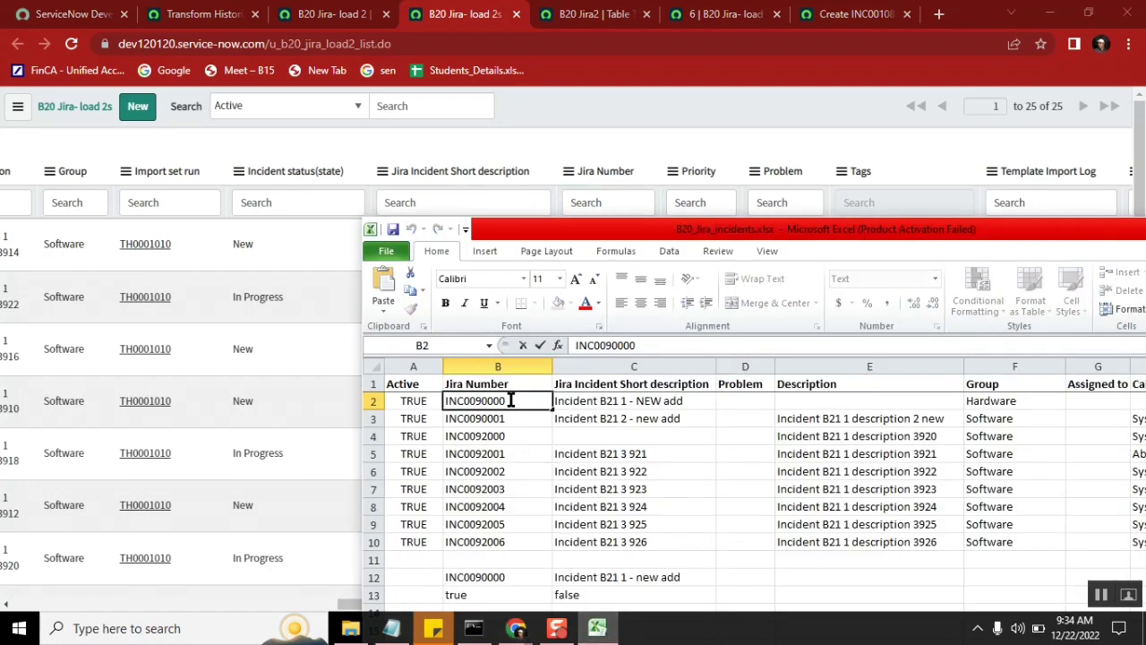
{"action": "left_click_drag", "start_coordinate": [510, 400], "coordinate": [412, 401]}
{"action": "key", "text": "ctrl+c"}
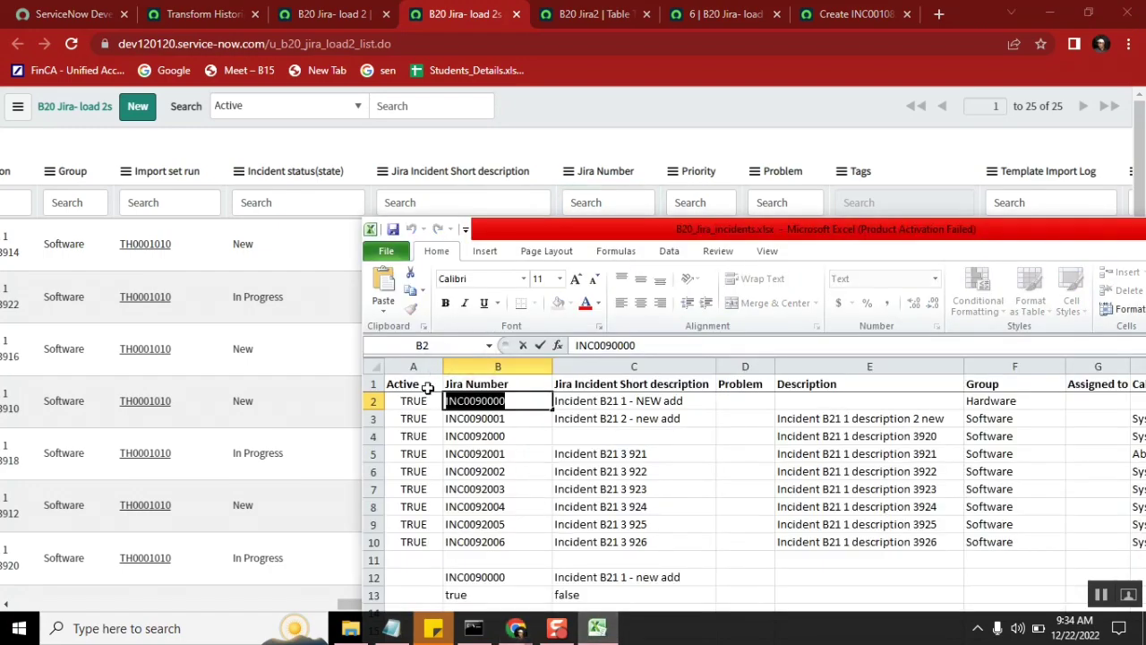
{"action": "left_click", "coordinate": [564, 105]}
{"action": "left_click", "coordinate": [612, 204]}
{"action": "key", "text": "ctrl+v"}
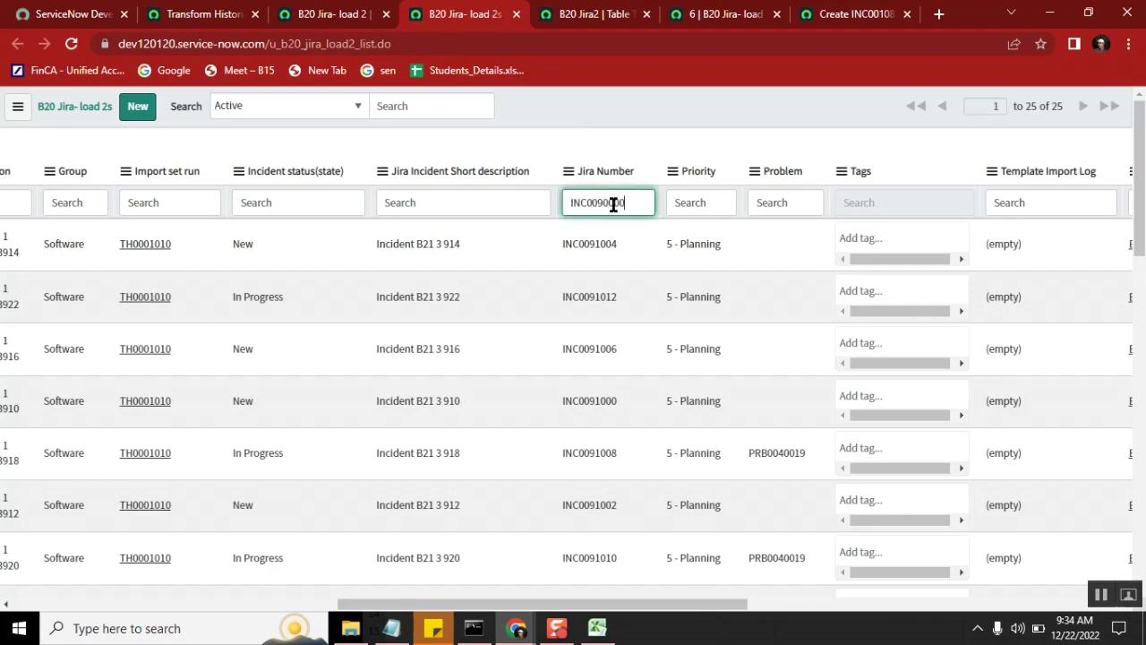
{"action": "key", "text": "Return"}
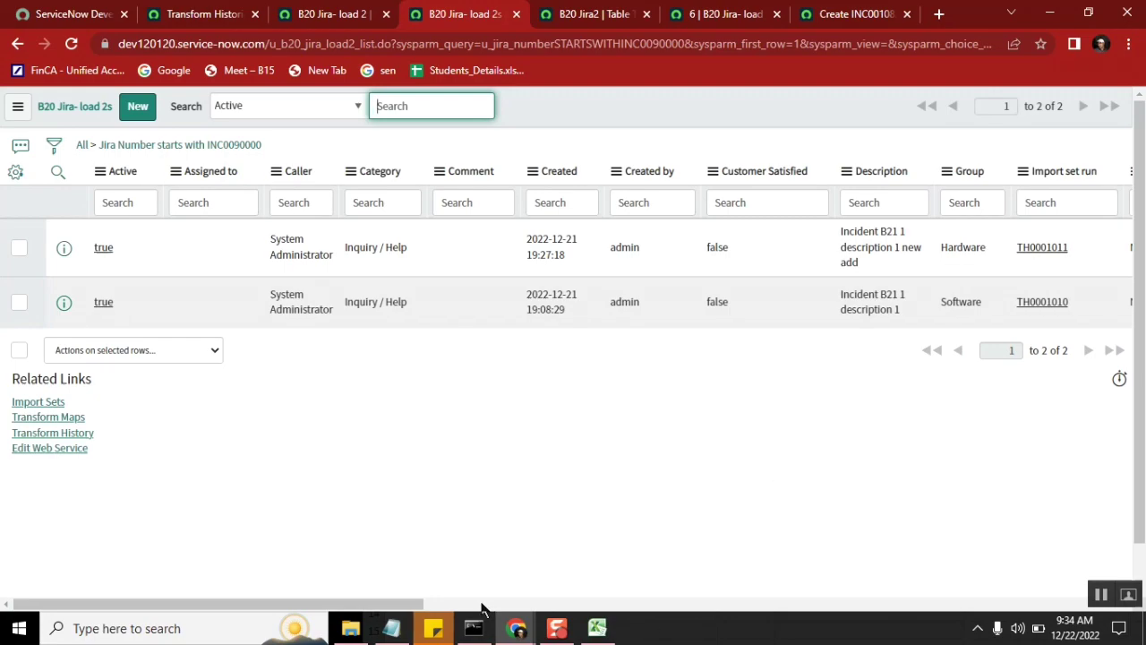
Step: Compare the two rows' import set runs, TH0001010 and TH0001011, and their short descriptions
{"action": "left_click_drag", "start_coordinate": [398, 612], "coordinate": [668, 605]}
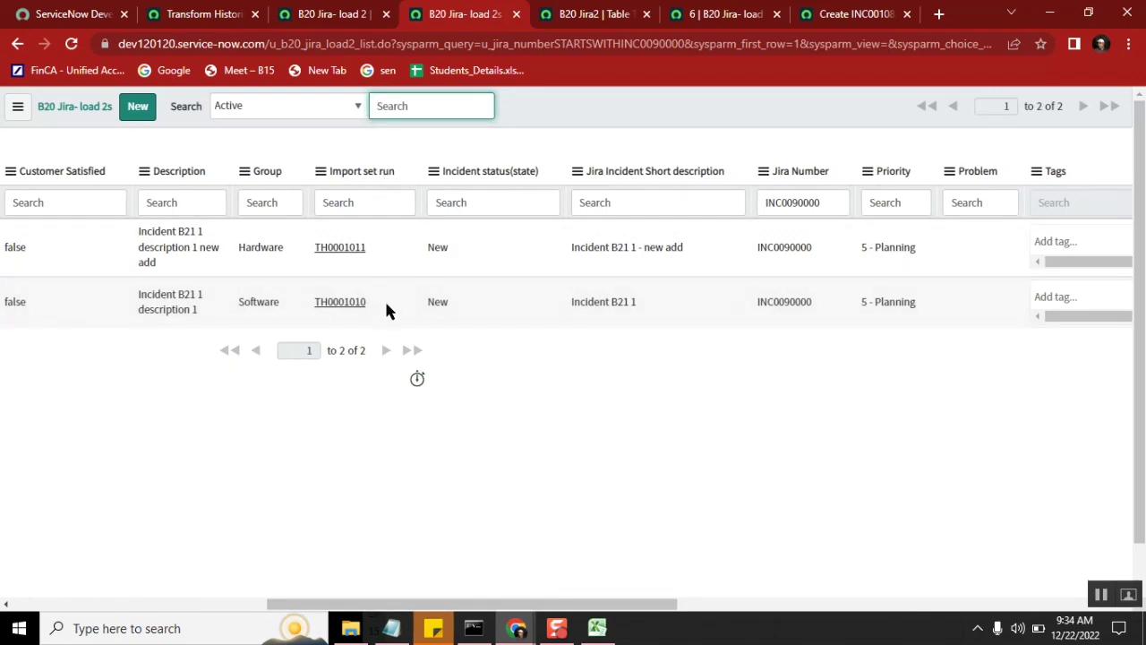
{"action": "left_click_drag", "start_coordinate": [384, 300], "coordinate": [317, 306]}
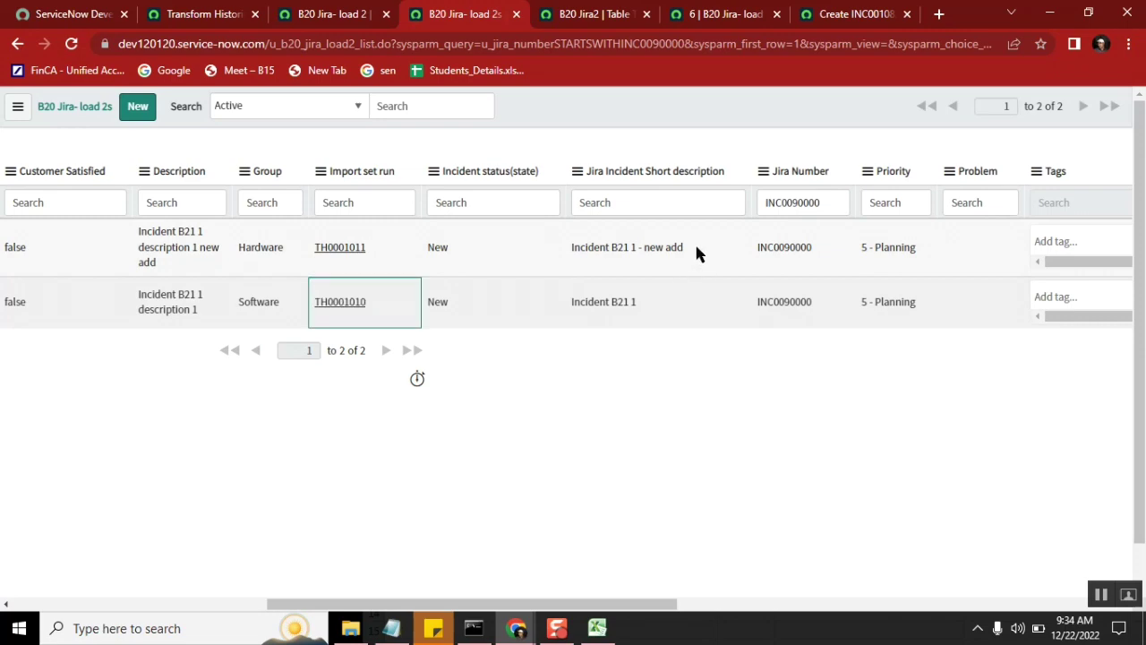
{"action": "left_click_drag", "start_coordinate": [695, 248], "coordinate": [574, 258]}
{"action": "left_click_drag", "start_coordinate": [646, 304], "coordinate": [607, 296]}
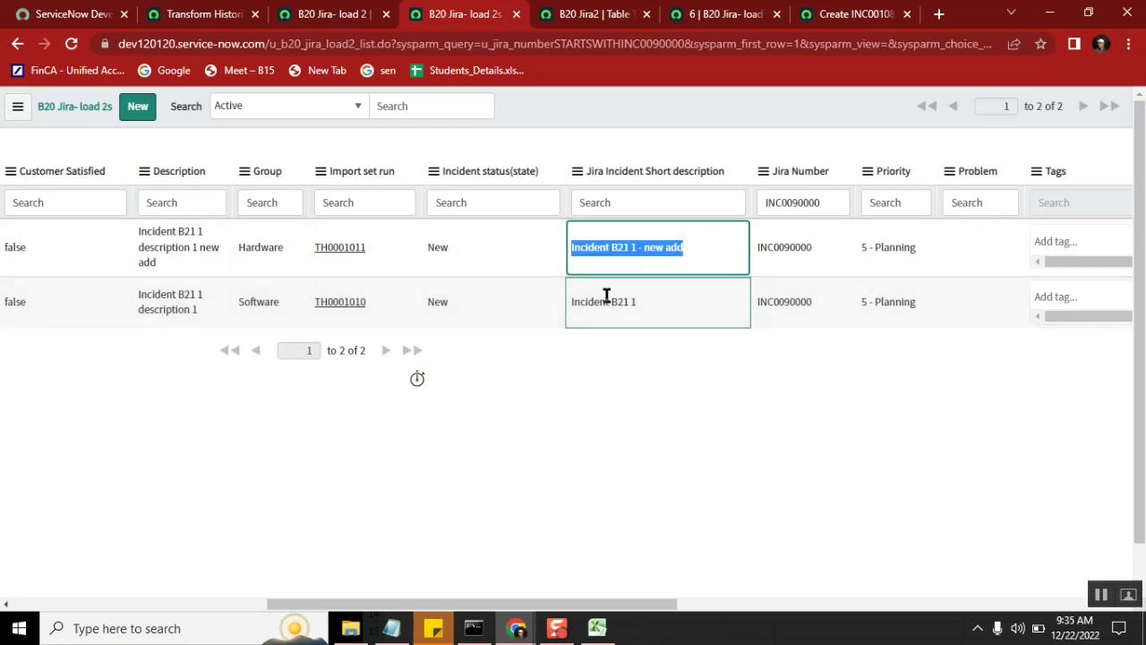
{"action": "left_click", "coordinate": [599, 627]}
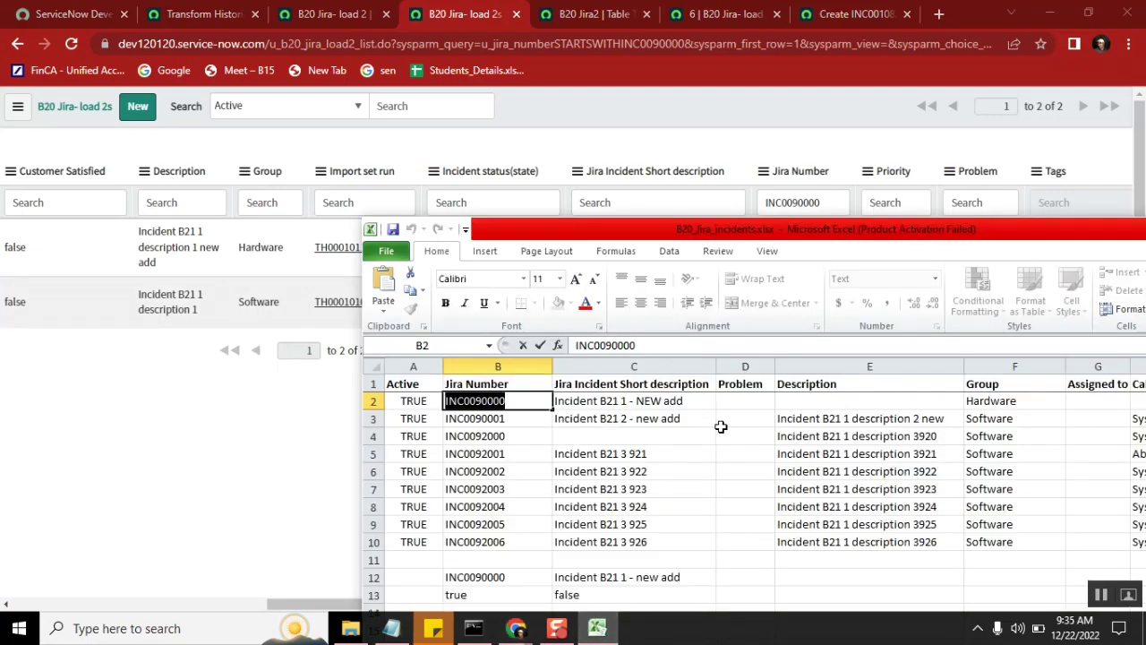
Step: Change C2 to 'Incident B21 1 - NEW add 1' and delete the leftover notes in B12:C13
{"action": "left_click", "coordinate": [693, 403]}
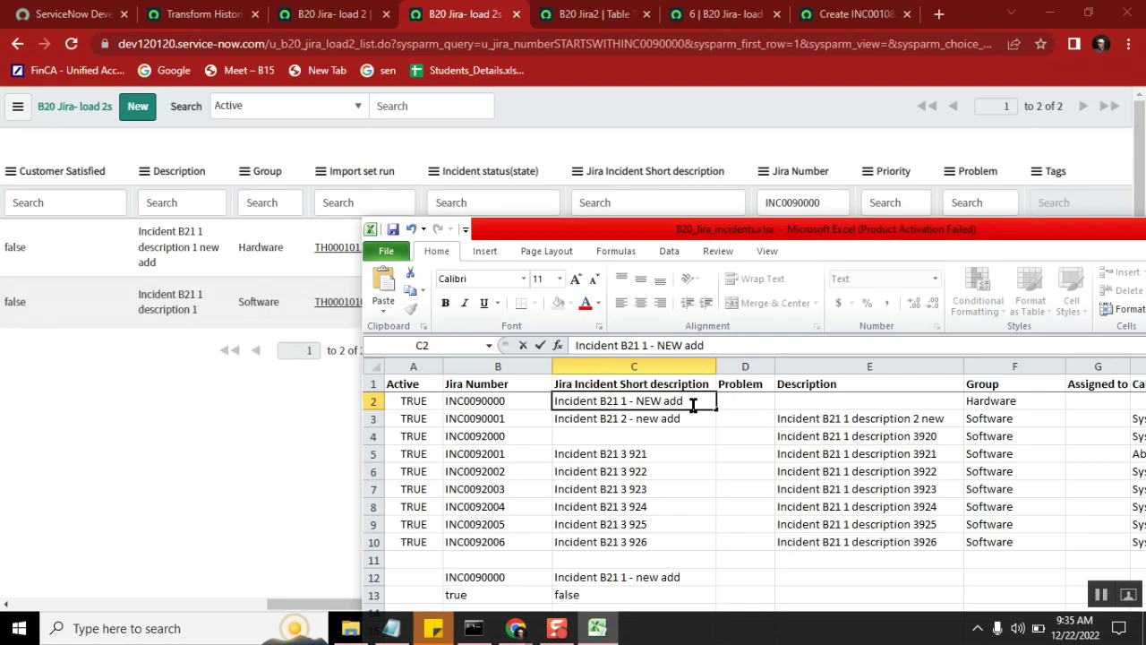
{"action": "left_click", "coordinate": [459, 577]}
{"action": "left_click_drag", "start_coordinate": [539, 578], "coordinate": [669, 596]}
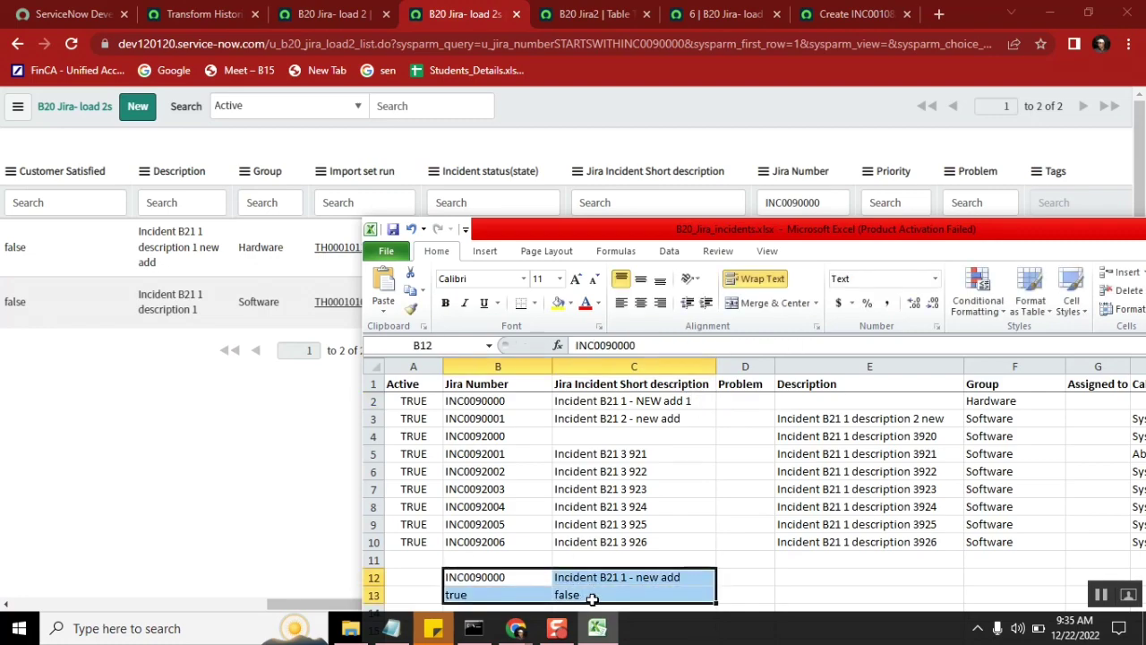
{"action": "key", "text": "Delete"}
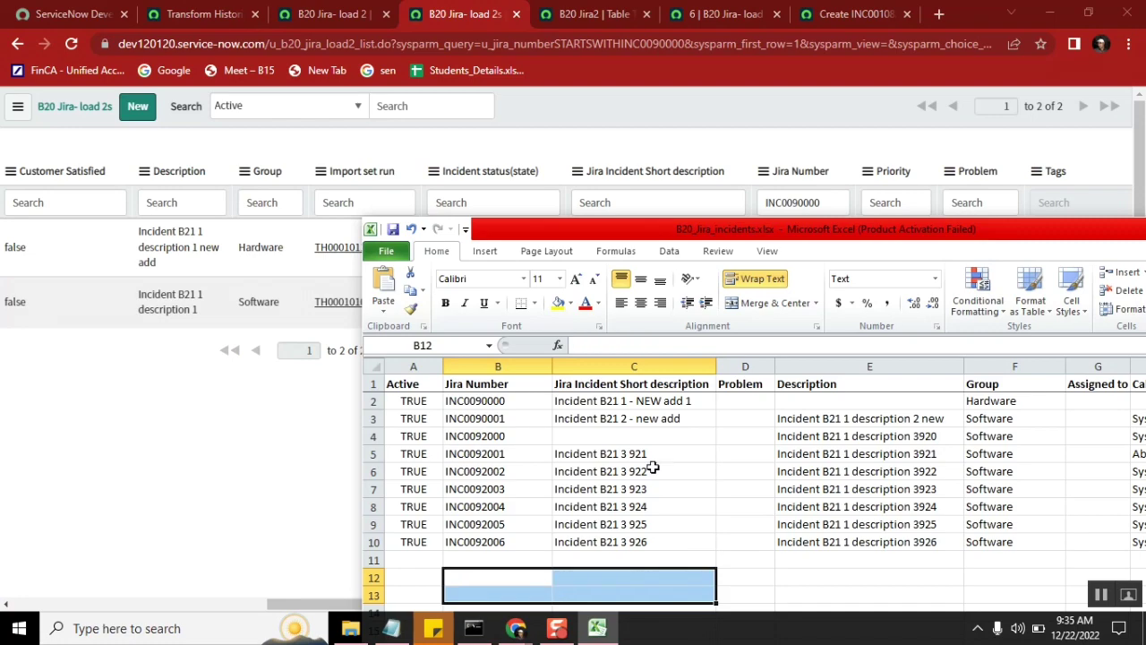
Step: Remove the old spreadsheet attachment from B20 Jira- load 2 and attach the edited B20_Jira_incidents.xlsx
{"action": "left_click", "coordinate": [319, 14]}
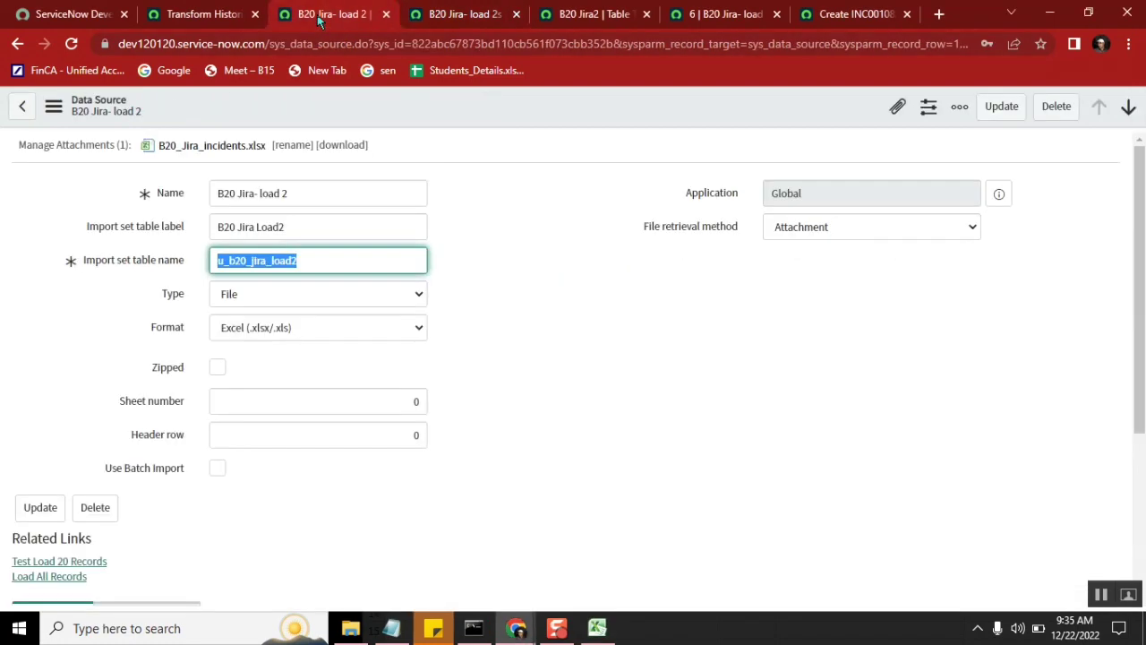
{"action": "left_click", "coordinate": [898, 107]}
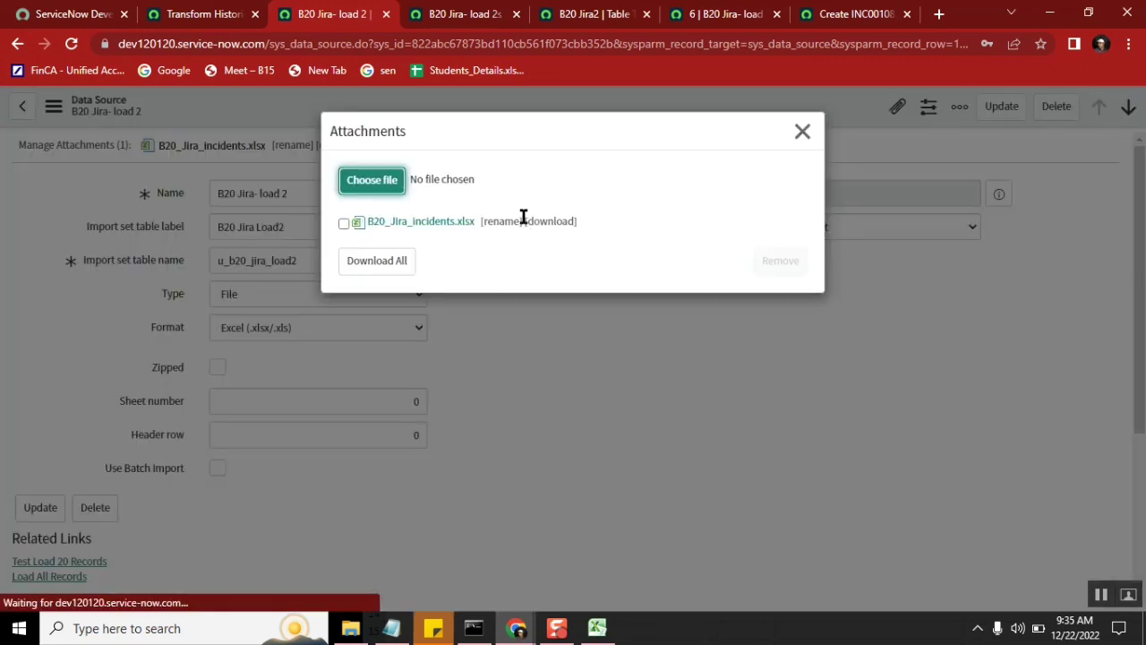
{"action": "left_click", "coordinate": [344, 223]}
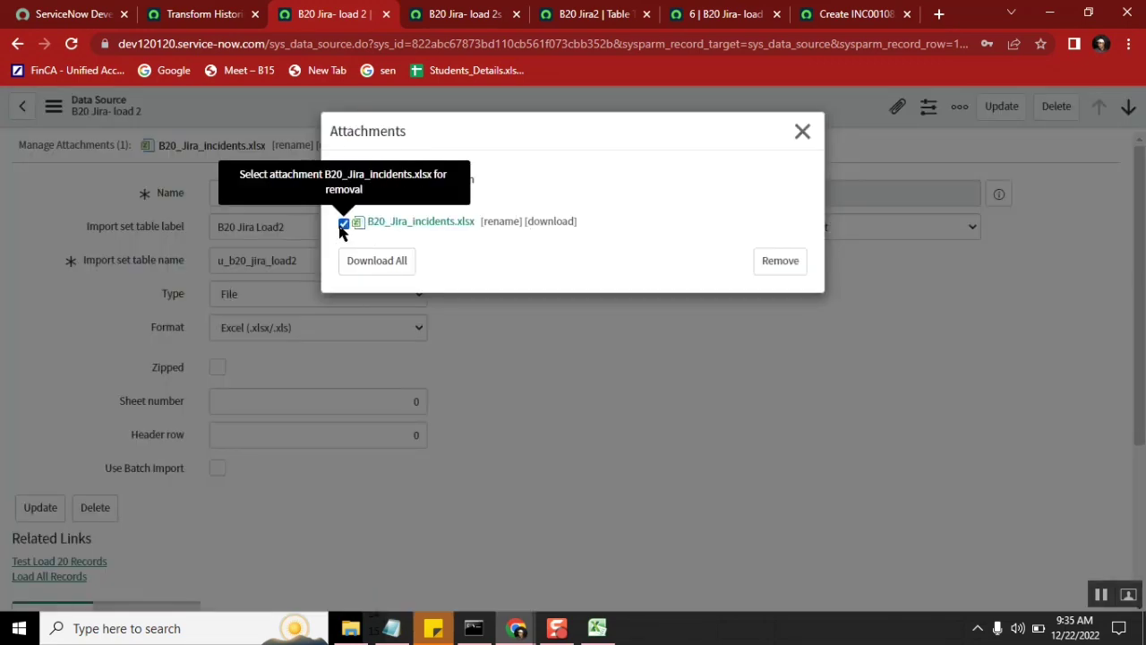
{"action": "left_click", "coordinate": [768, 261]}
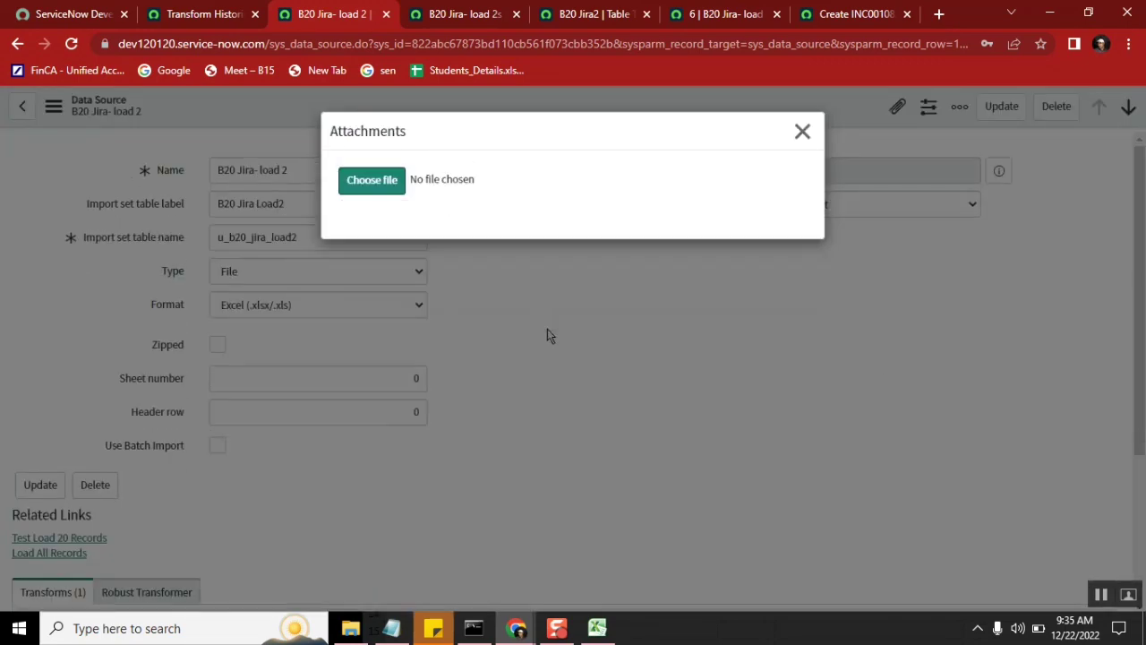
{"action": "left_click", "coordinate": [385, 182]}
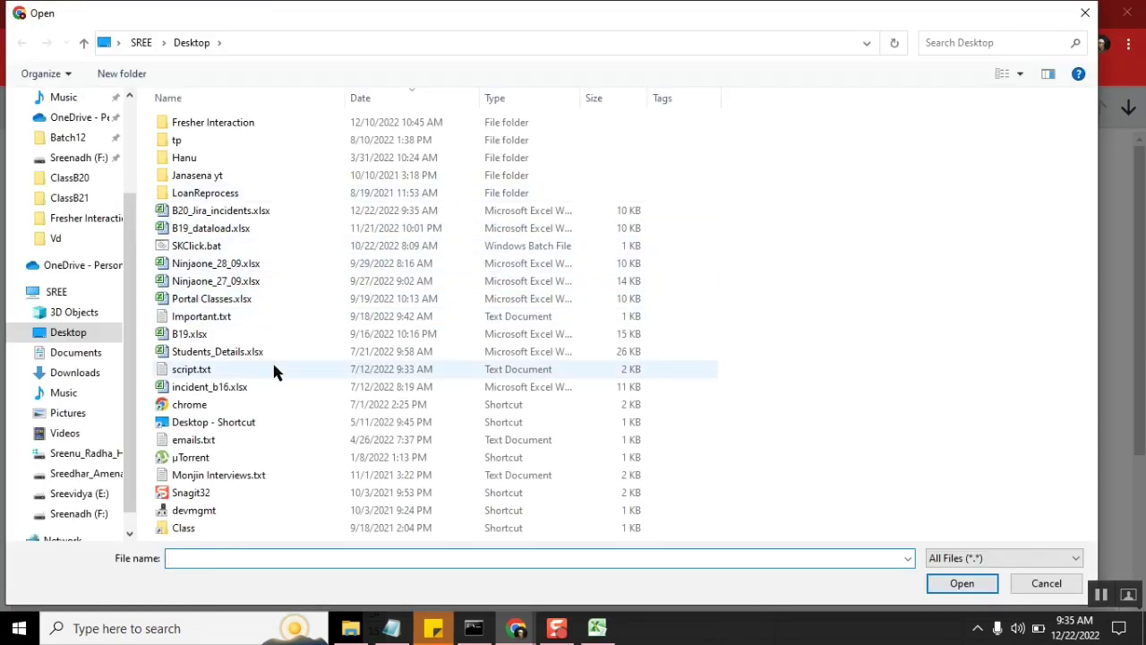
{"action": "left_click", "coordinate": [238, 215]}
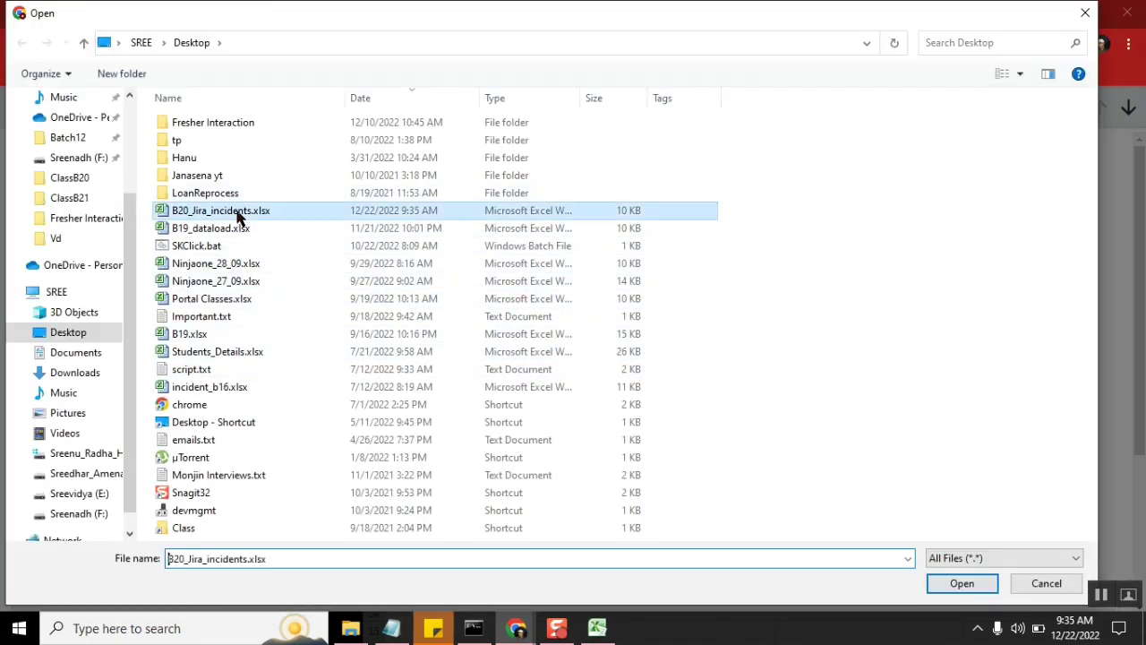
{"action": "left_click", "coordinate": [962, 583]}
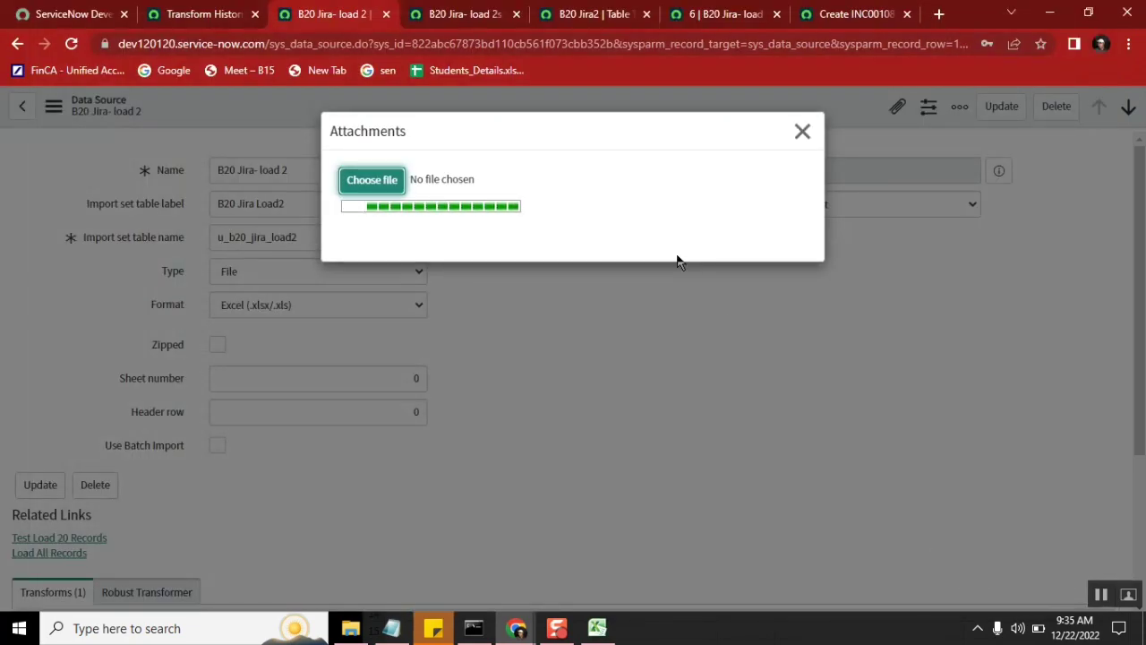
{"action": "left_click", "coordinate": [454, 16]}
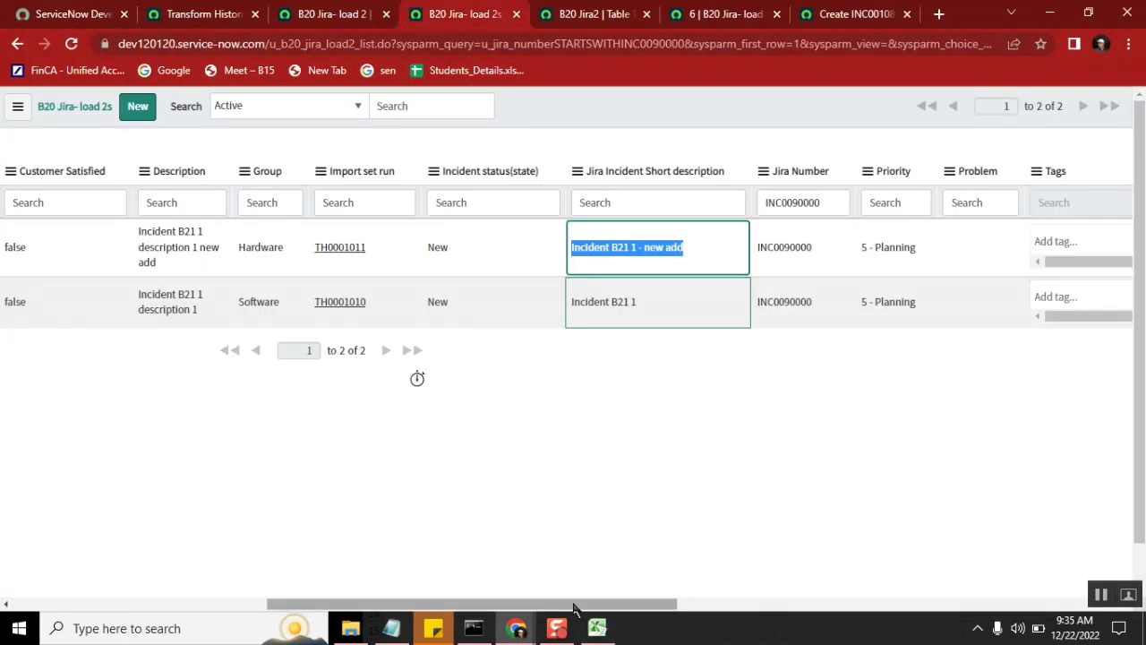
Step: Clear the Jira Number filter and compare against Jira numbers B2–B10 in the spreadsheet
{"action": "left_click_drag", "start_coordinate": [573, 606], "coordinate": [184, 583]}
{"action": "left_click", "coordinate": [79, 145]}
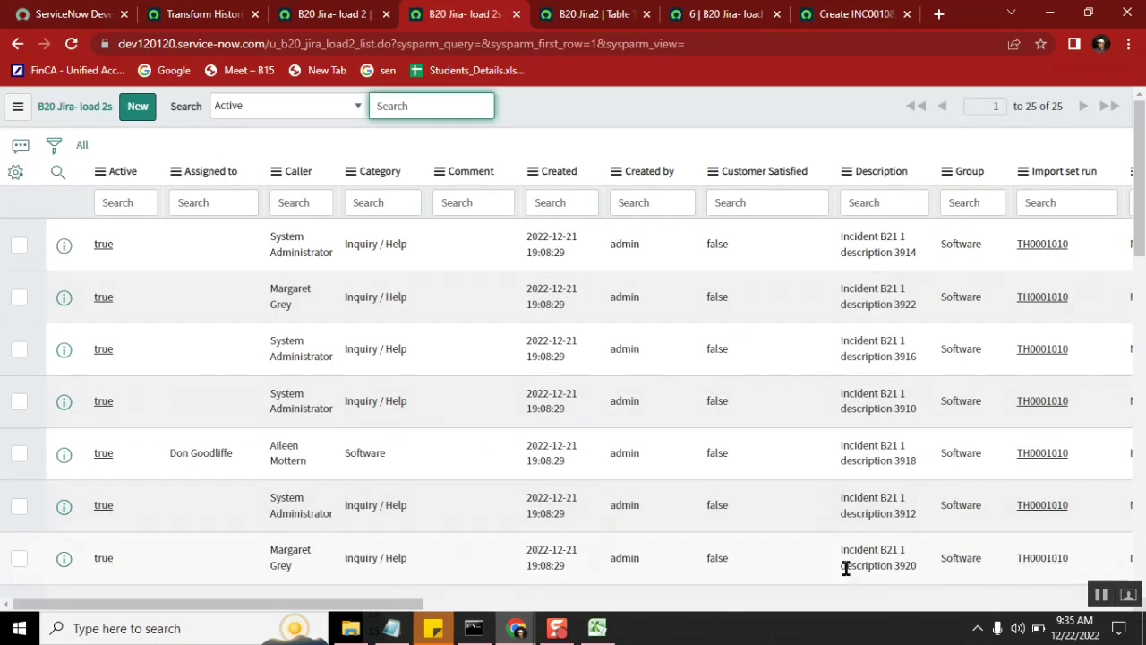
{"action": "left_click", "coordinate": [597, 627]}
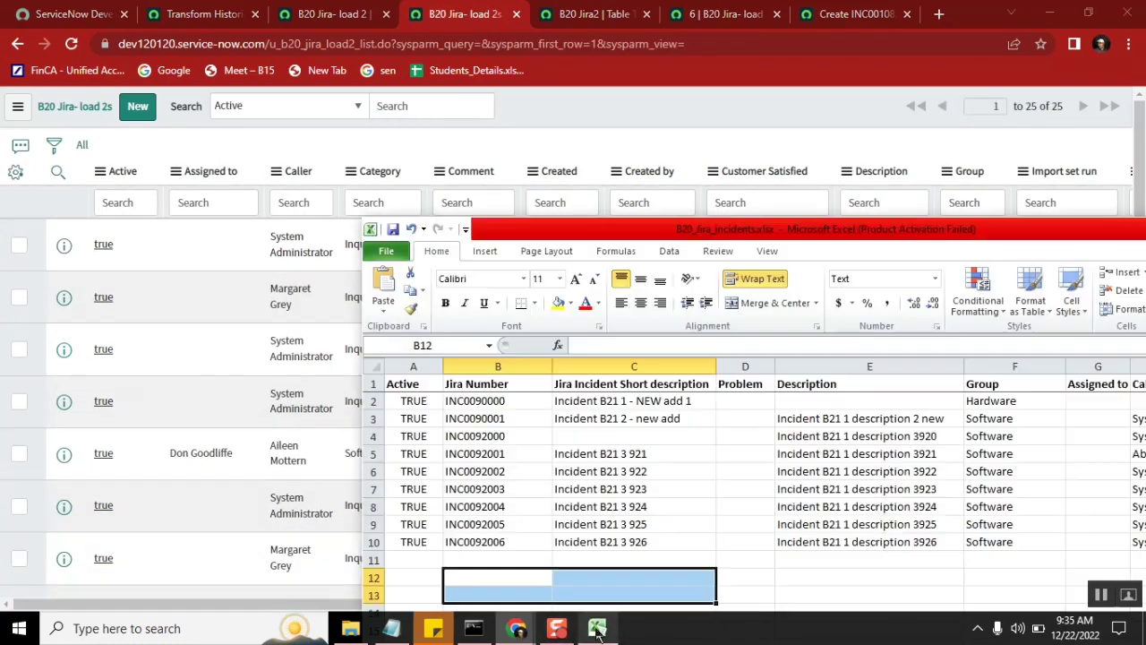
{"action": "left_click", "coordinate": [502, 401]}
{"action": "left_click", "coordinate": [511, 539], "text": "shift"}
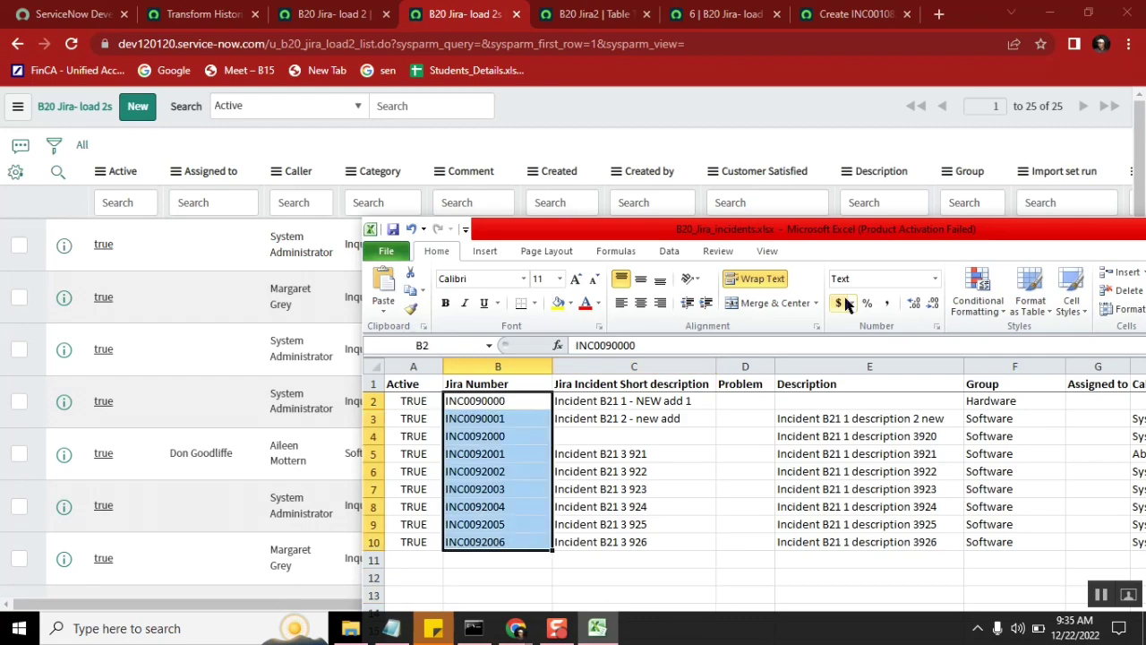
Step: Hide the spreadsheet, confirm the list shows 1 to 25 of 25 records, and return to the data source
{"action": "left_click_drag", "start_coordinate": [851, 241], "coordinate": [611, 127]}
{"action": "left_click", "coordinate": [953, 113]}
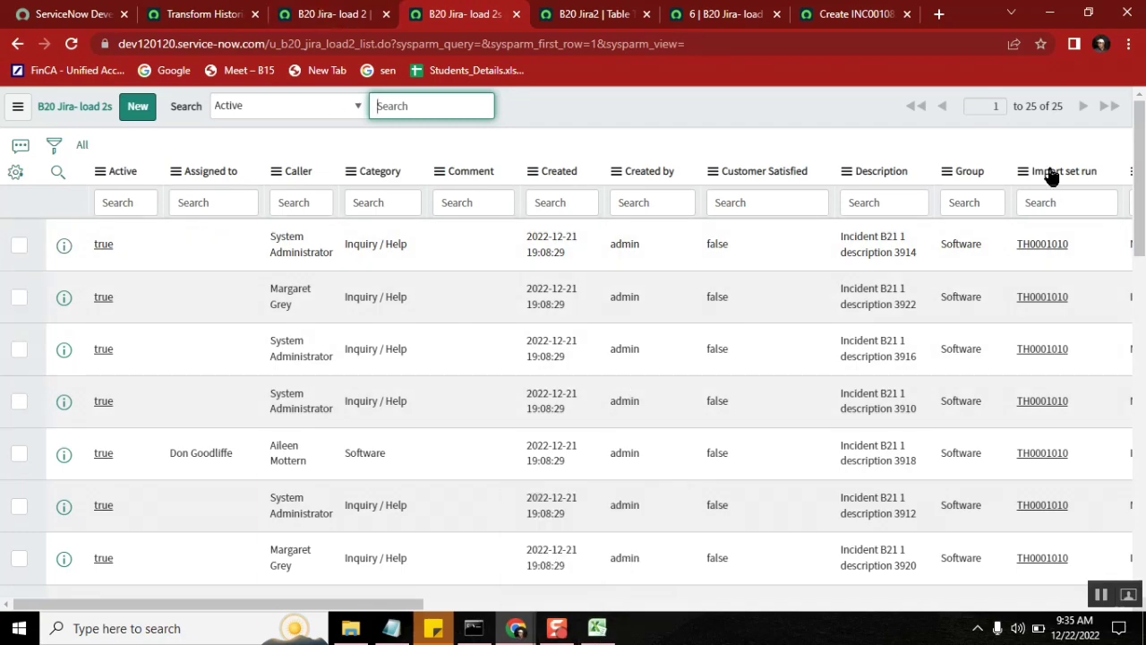
{"action": "double_click", "coordinate": [1058, 106]}
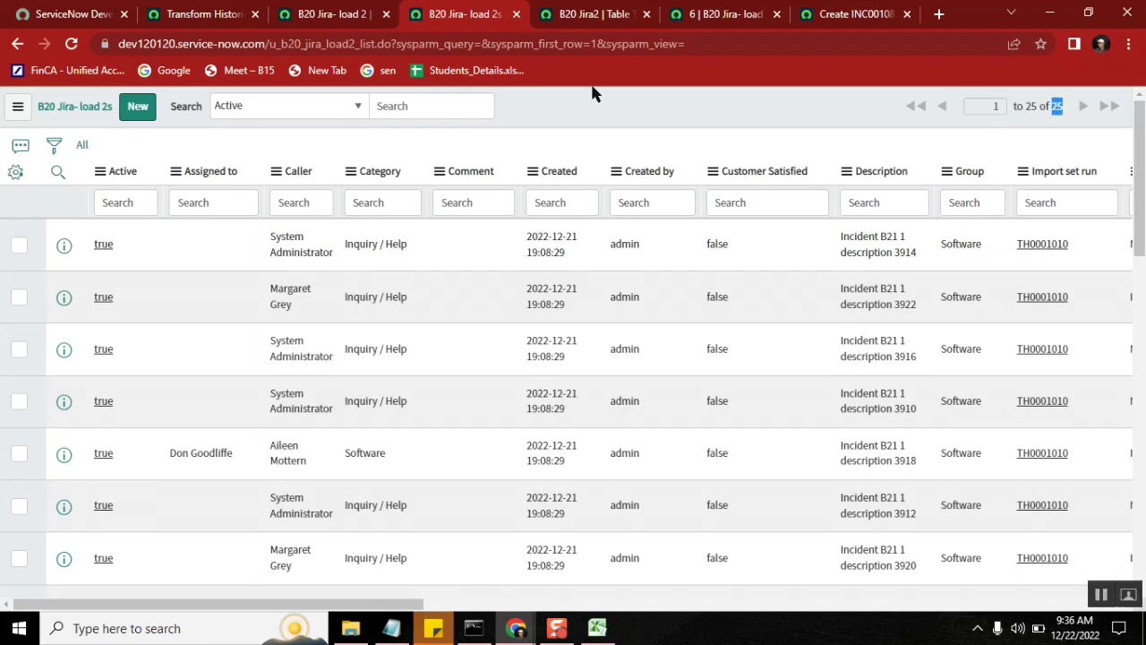
{"action": "left_click", "coordinate": [304, 15]}
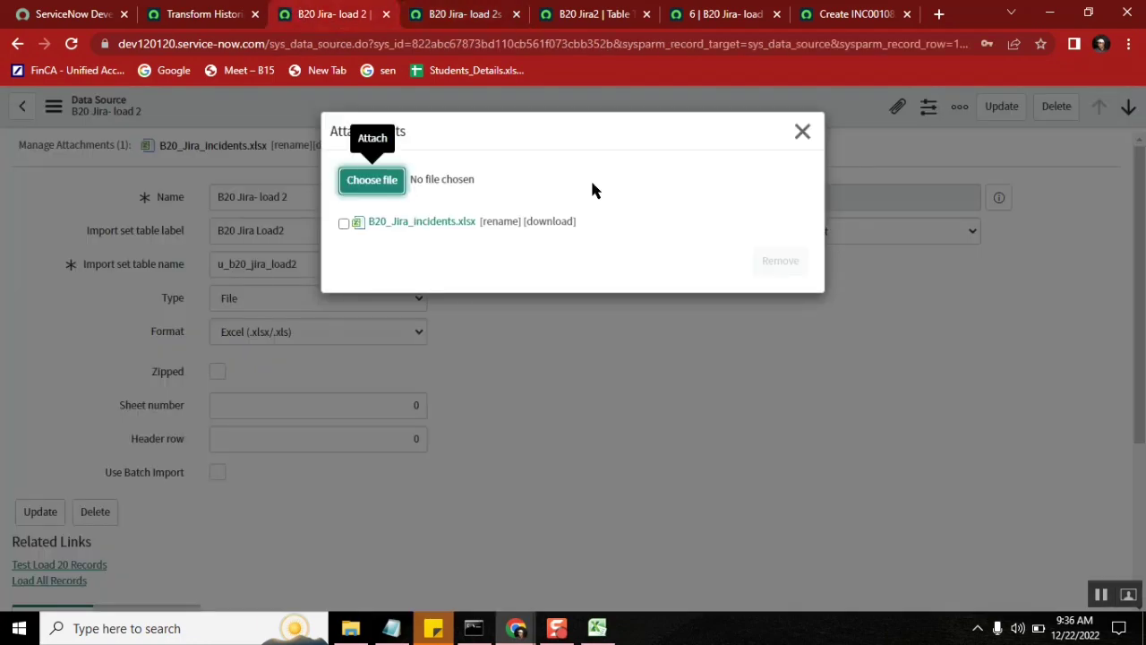
Step: Close the attachments list and group staging records by Import set run (TH0001010: 16, TH0001011: 9)
{"action": "left_click", "coordinate": [802, 132]}
{"action": "left_click", "coordinate": [452, 14]}
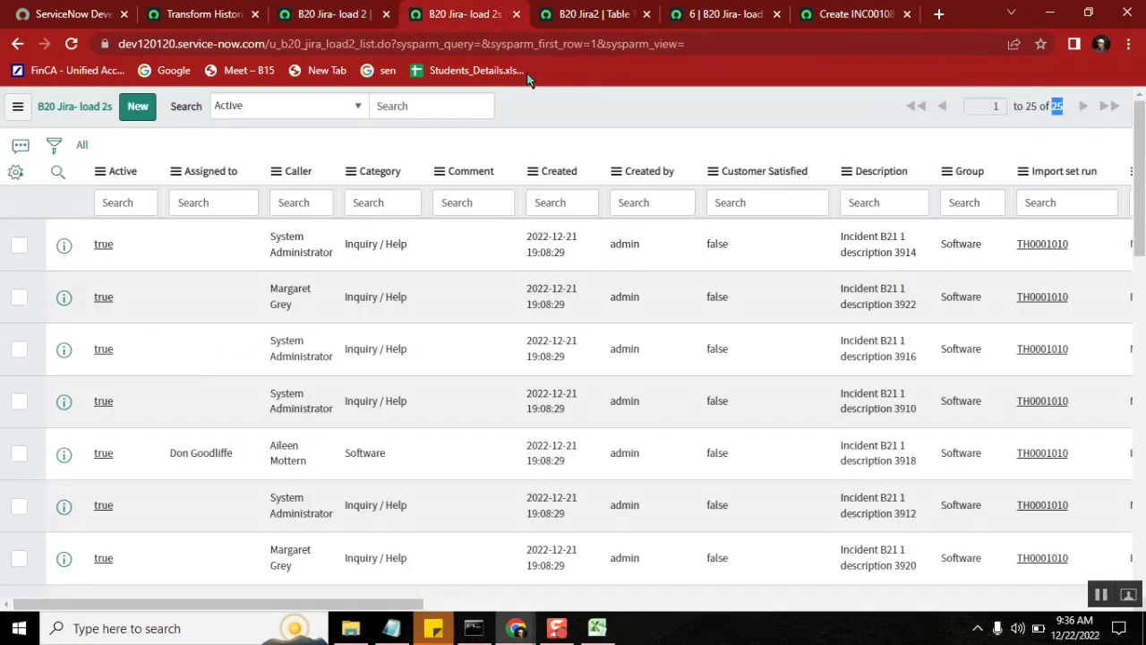
{"action": "left_click", "coordinate": [1052, 179]}
{"action": "right_click", "coordinate": [1053, 179]}
{"action": "left_click", "coordinate": [1000, 248]}
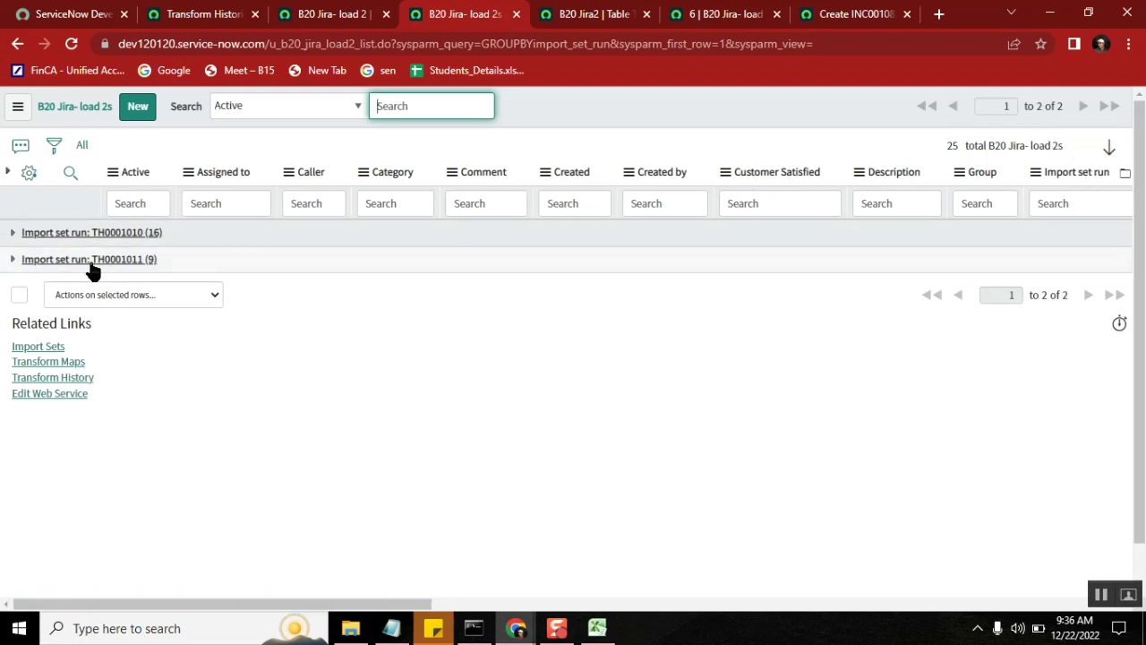
Step: Run Load All Records on B20 Jira- load 2 and confirm 9 processed, 9 inserts, 0 errors
{"action": "left_click", "coordinate": [331, 13]}
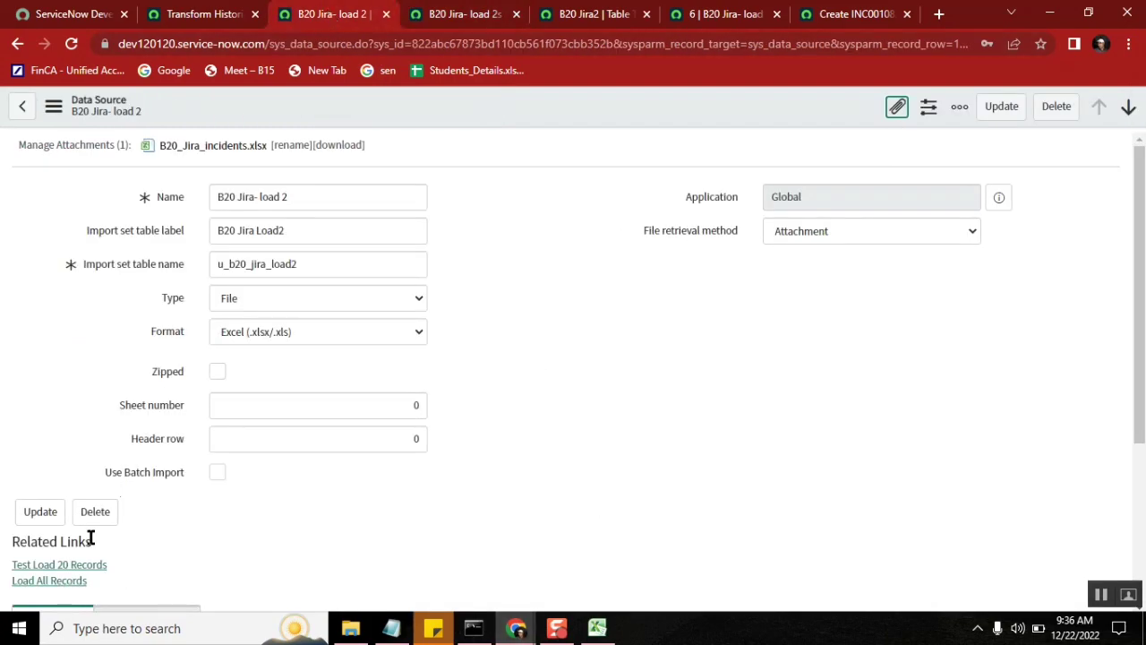
{"action": "left_click", "coordinate": [77, 581]}
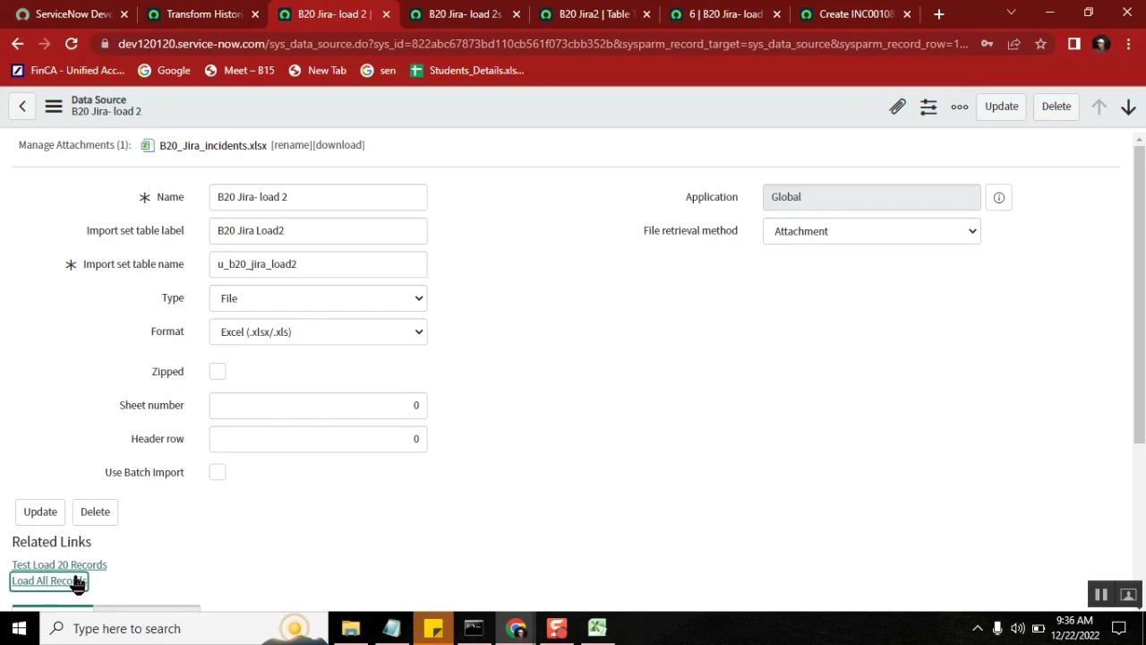
{"action": "left_click", "coordinate": [475, 11]}
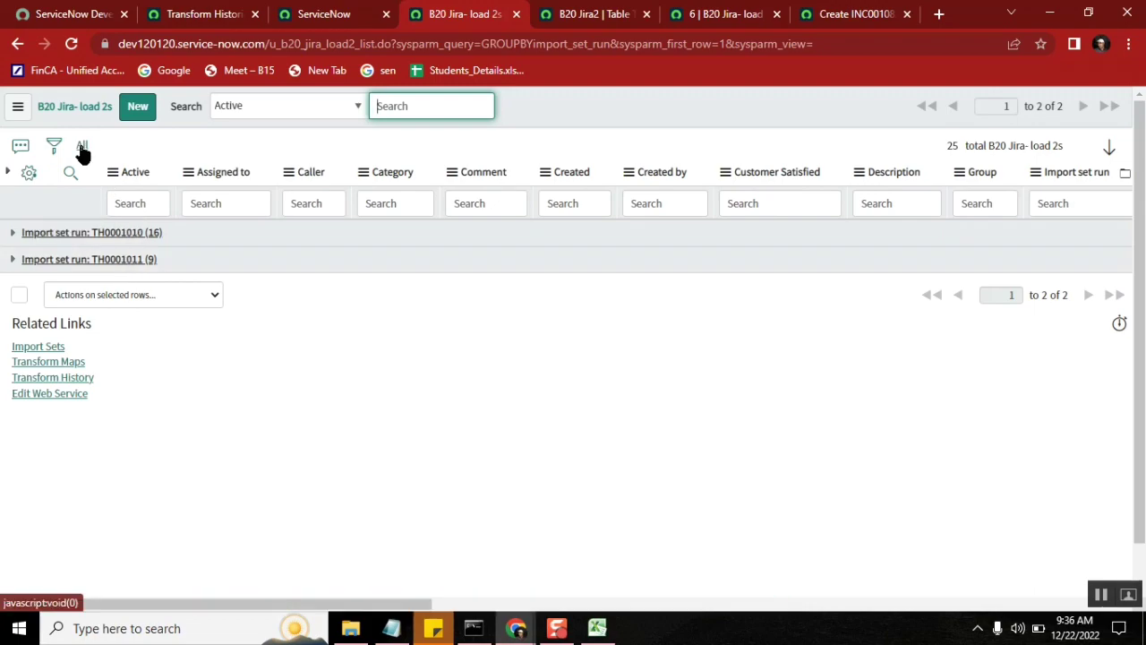
{"action": "left_click", "coordinate": [317, 25]}
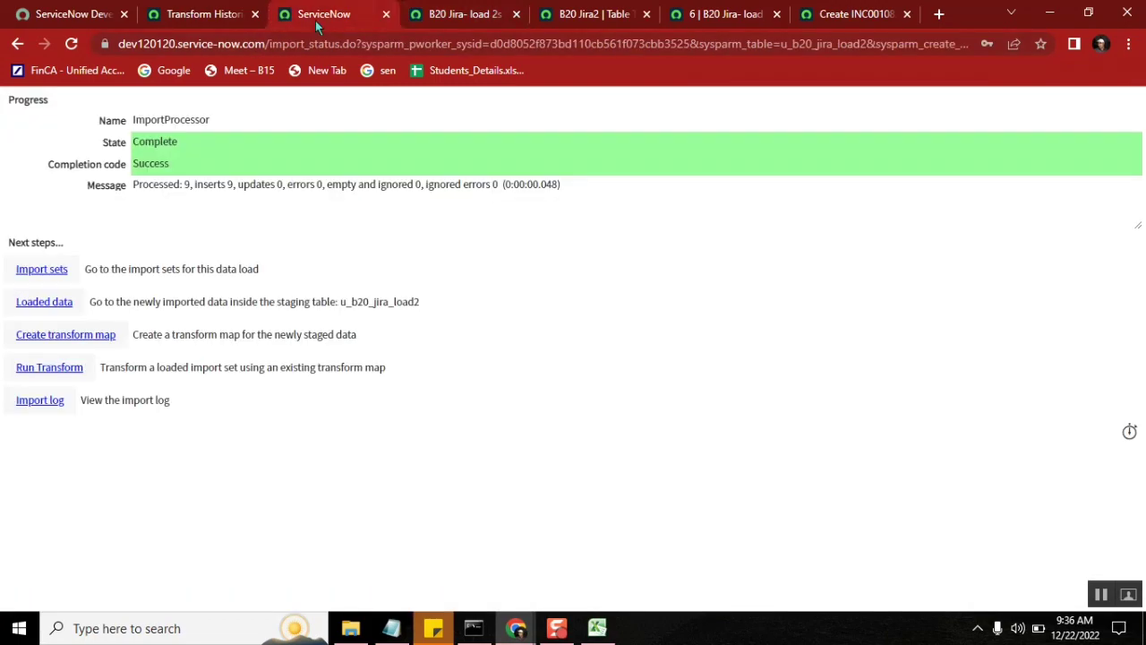
Step: Clear the grouping and regroup the 34 staging records by Import set run
{"action": "left_click", "coordinate": [476, 16]}
{"action": "left_click", "coordinate": [81, 148]}
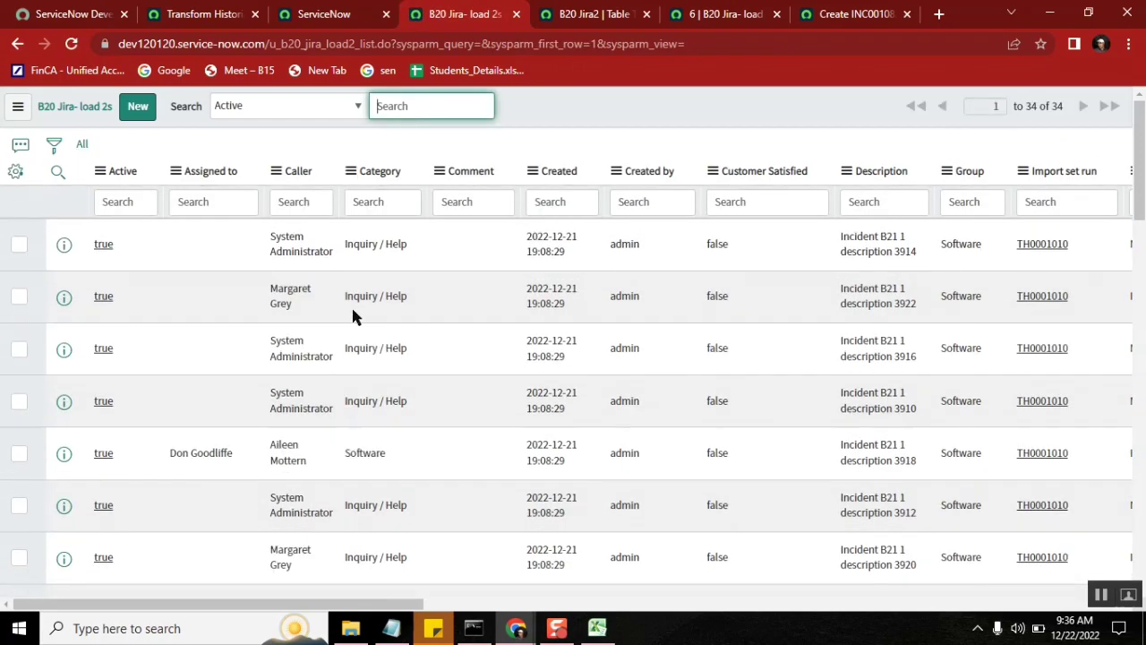
{"action": "right_click", "coordinate": [1064, 179]}
{"action": "left_click", "coordinate": [1017, 250]}
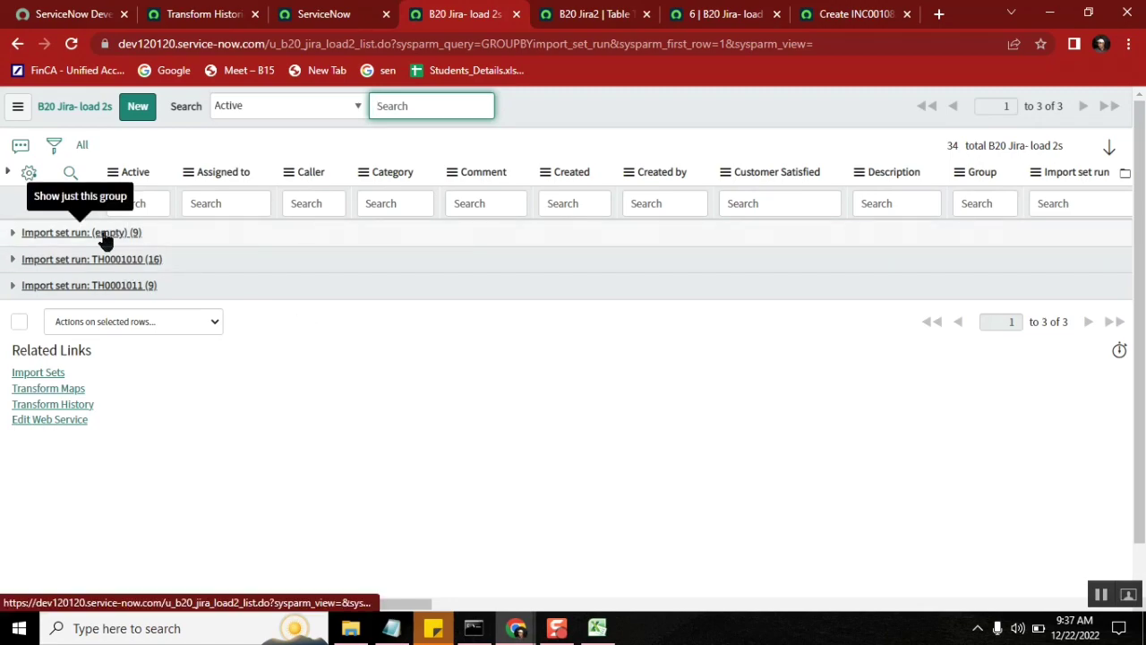
Step: Inspect the new empty-run group of 9 records, then bring up the Notepad class notes
{"action": "left_click", "coordinate": [10, 233]}
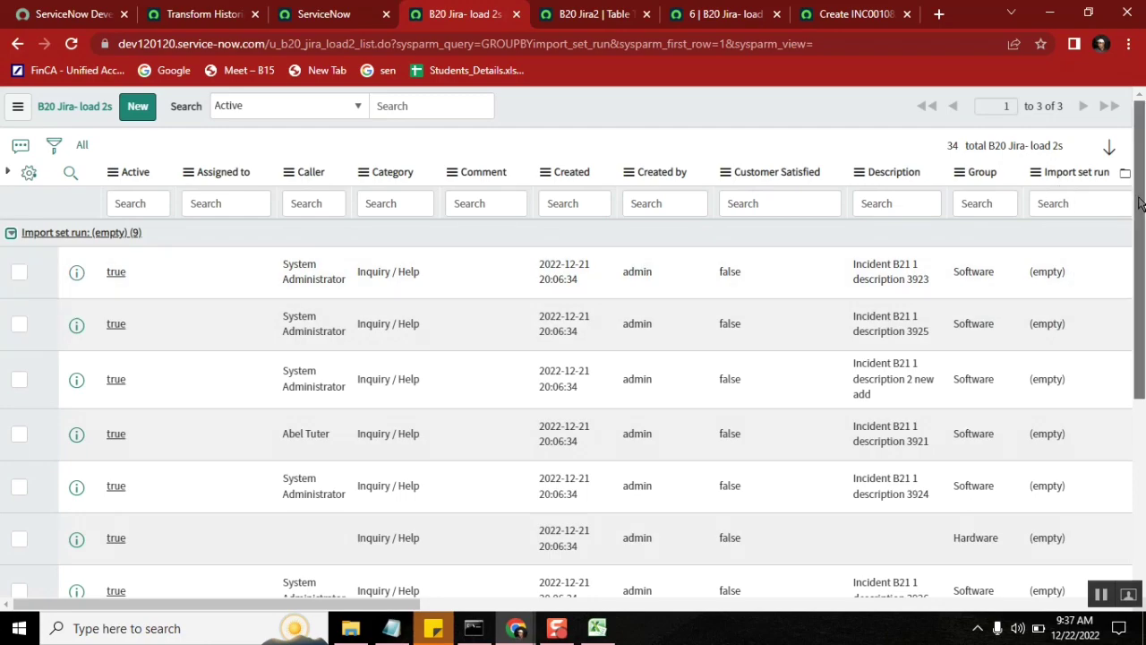
{"action": "scroll", "coordinate": [1139, 205], "scroll_direction": "down", "scroll_amount": 5}
{"action": "scroll", "coordinate": [1137, 192], "scroll_direction": "up", "scroll_amount": 5}
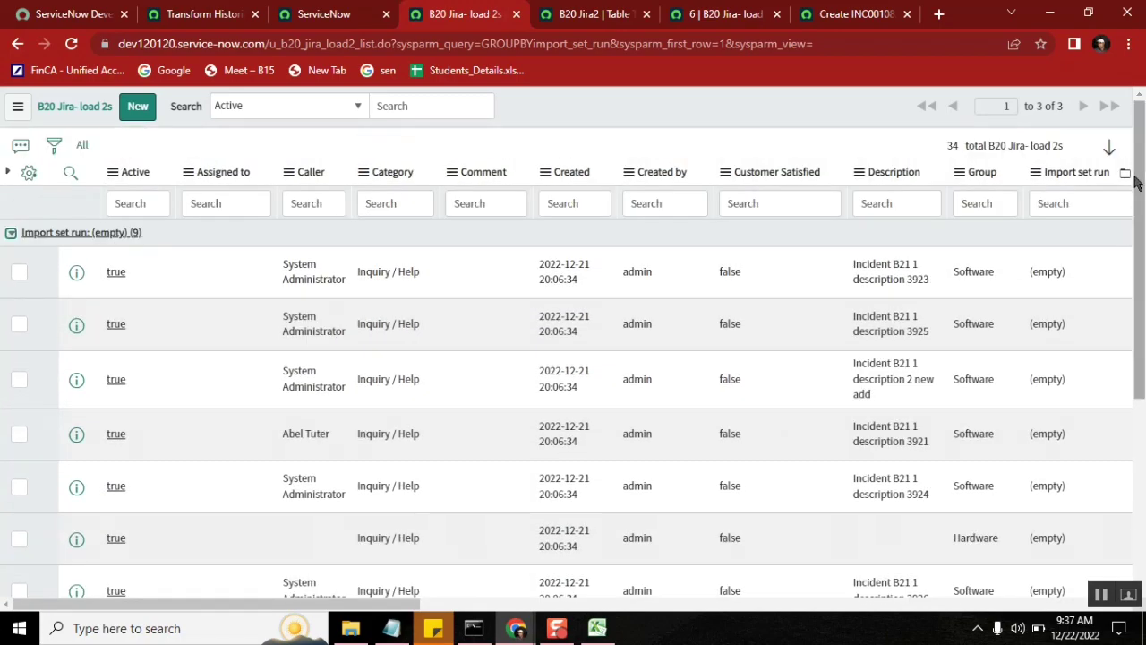
{"action": "left_click", "coordinate": [72, 44]}
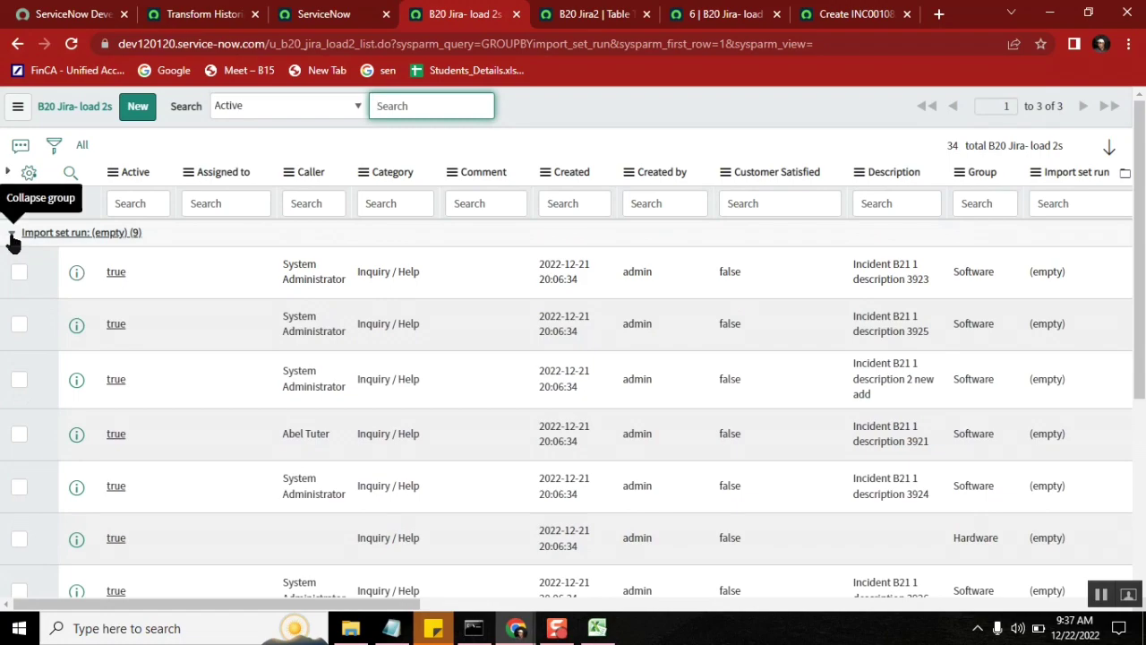
{"action": "left_click", "coordinate": [11, 235]}
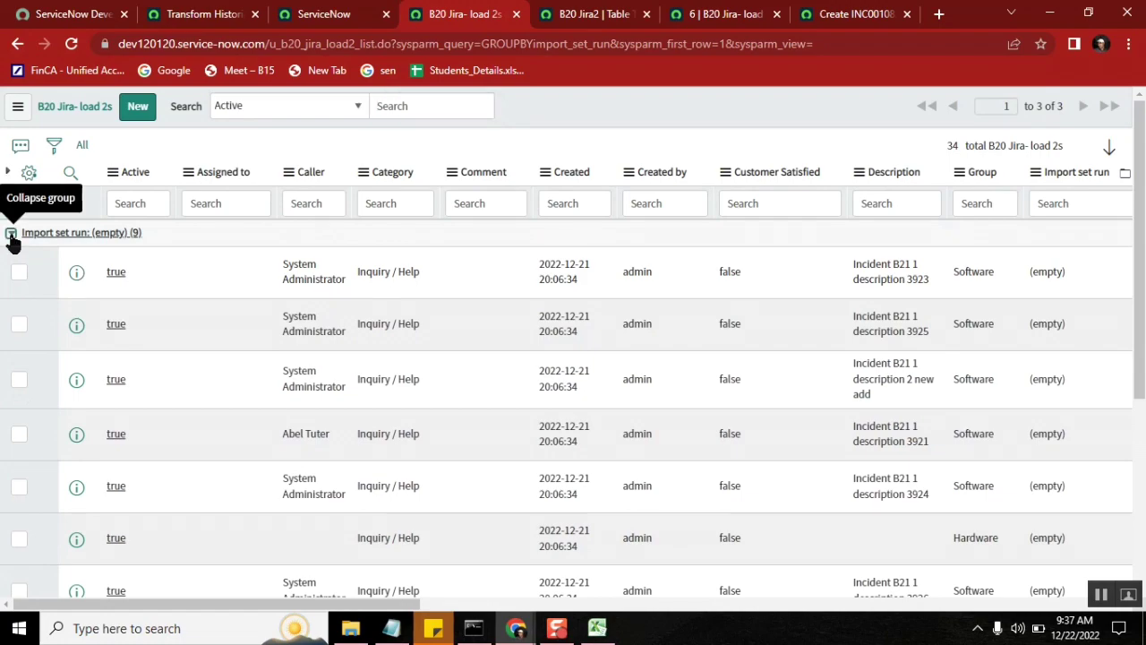
{"action": "left_click", "coordinate": [11, 235]}
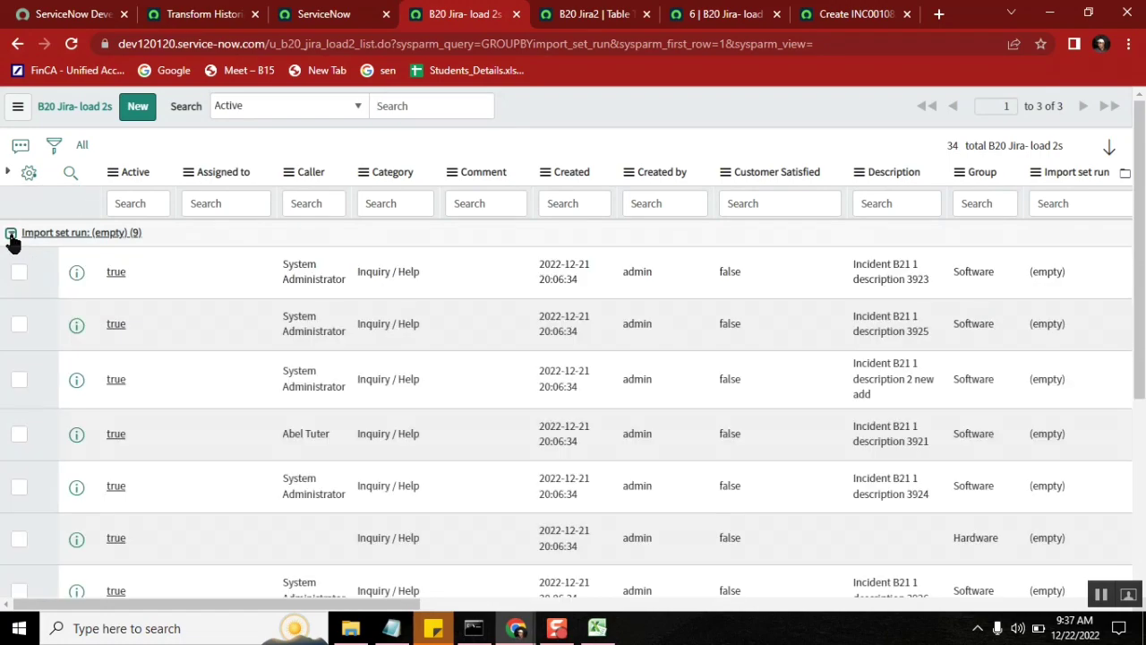
{"action": "left_click", "coordinate": [11, 235]}
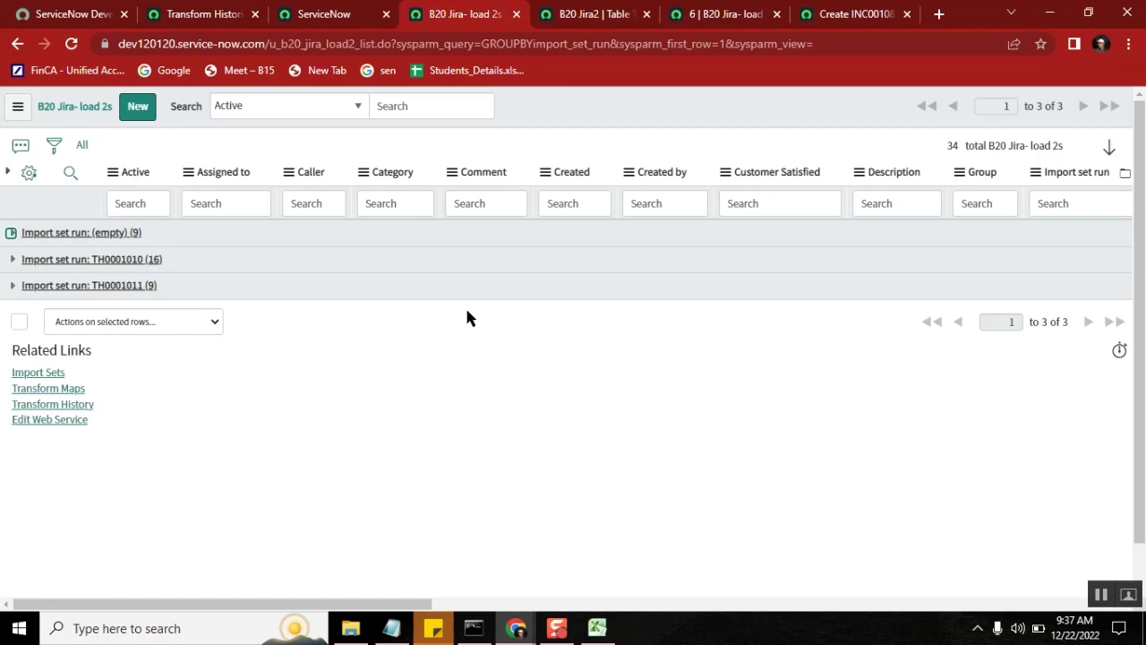
{"action": "left_click", "coordinate": [392, 627]}
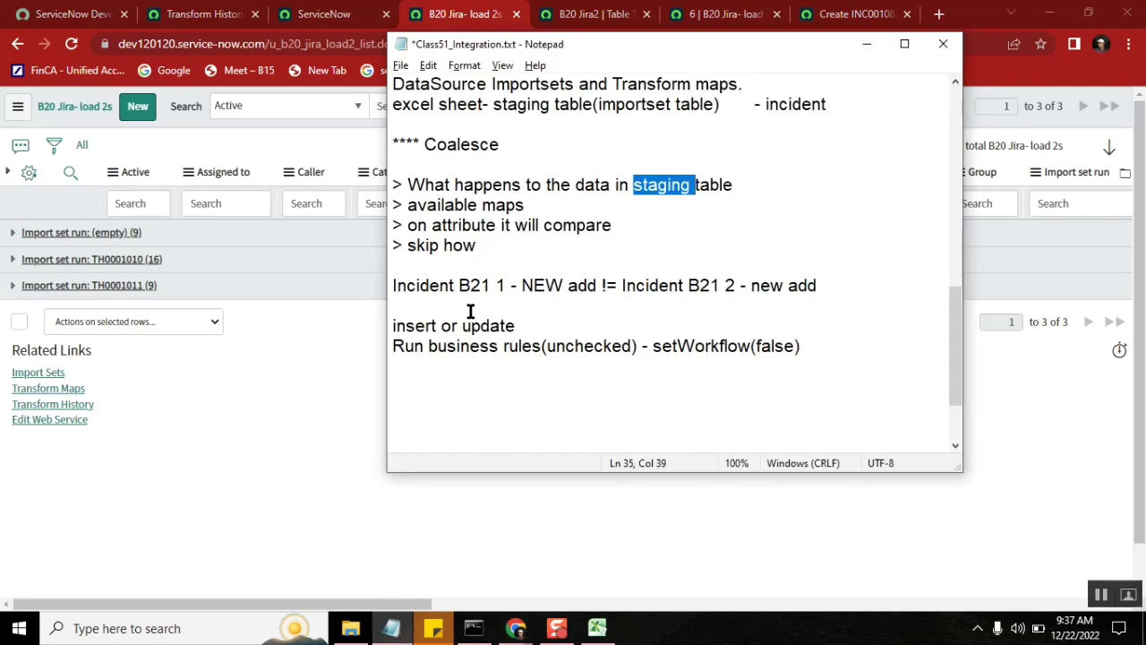
Step: Append ' - 7 days' to the 'What happens to the data in staging table' line
{"action": "left_click", "coordinate": [410, 185]}
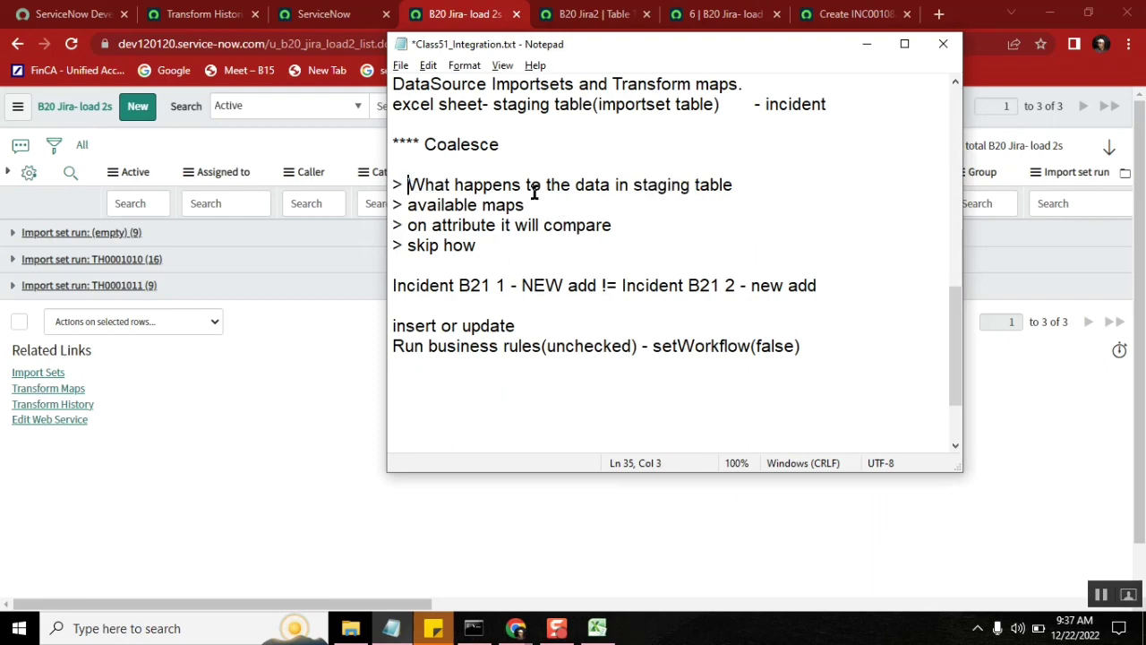
{"action": "left_click", "coordinate": [739, 177], "text": "shift"}
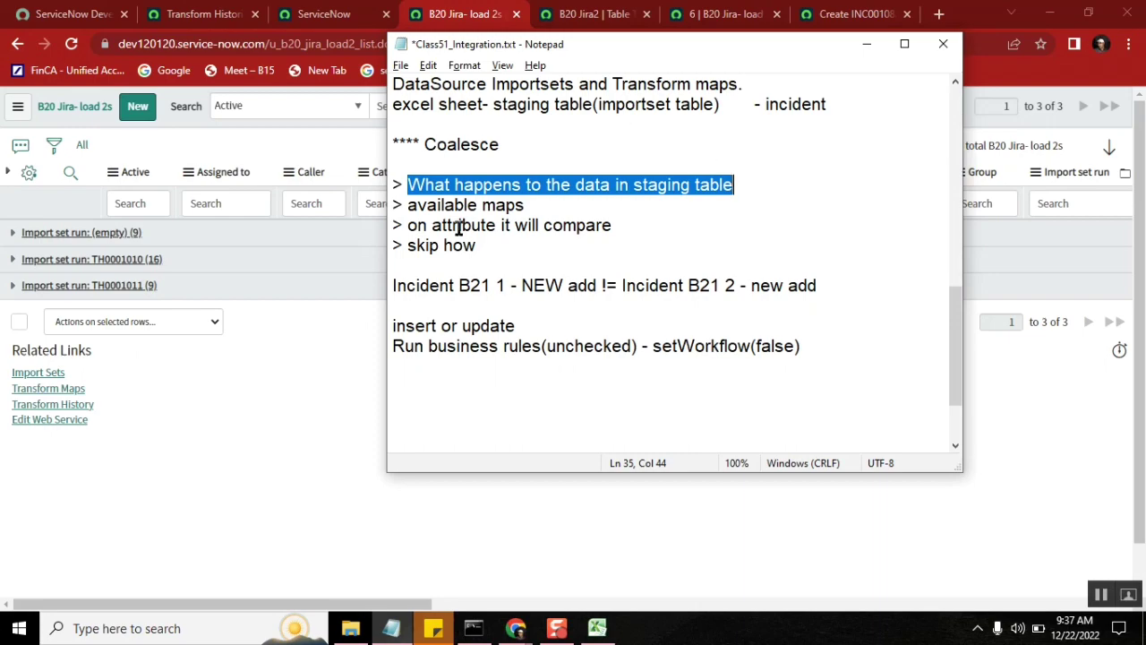
{"action": "left_click", "coordinate": [745, 185]}
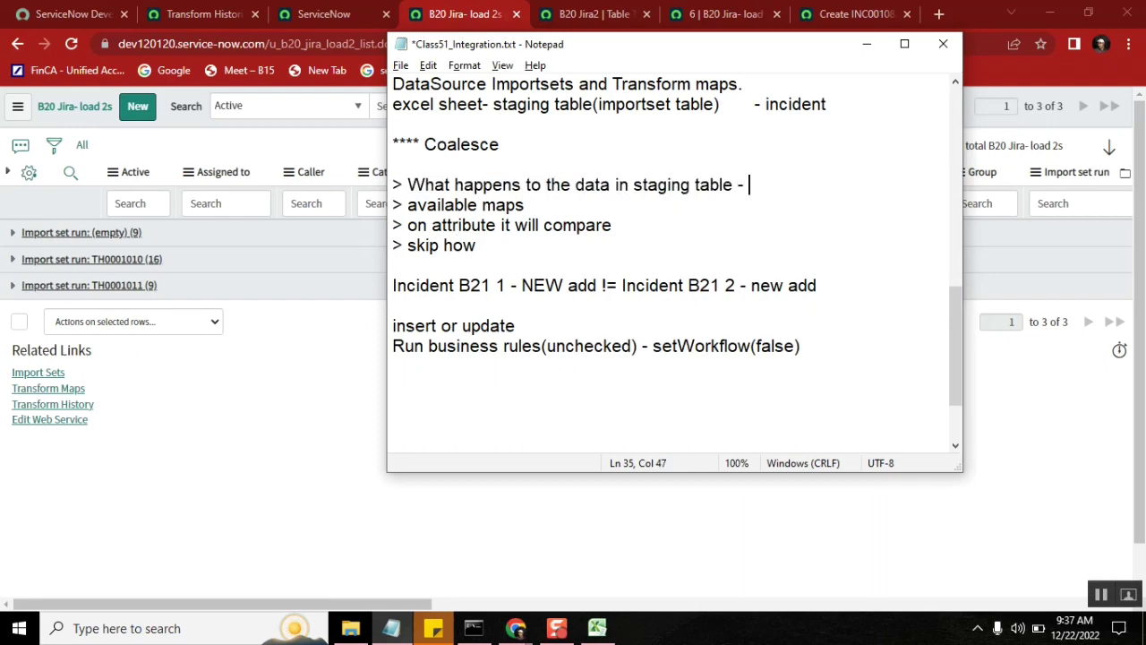
{"action": "type", "text": "- 7 days"}
Step: Search 'scheduled' in the navigator and open Import Set Tables > Scheduled Cleanup
{"action": "left_click", "coordinate": [199, 14]}
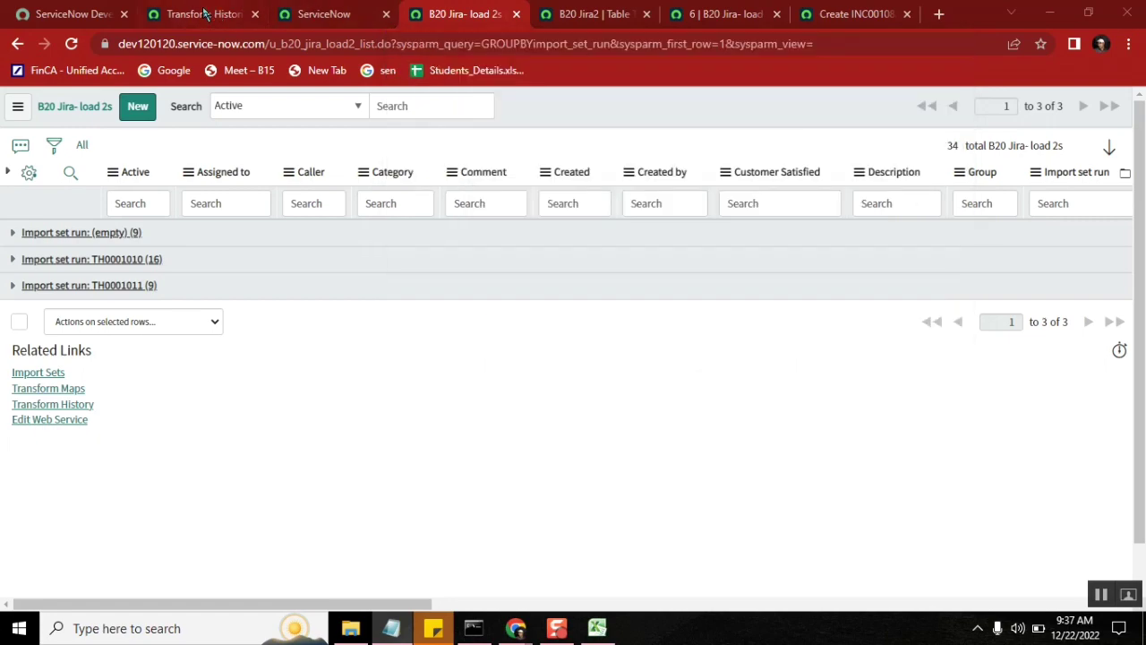
{"action": "left_click", "coordinate": [130, 152]}
{"action": "type", "text": "sc"}
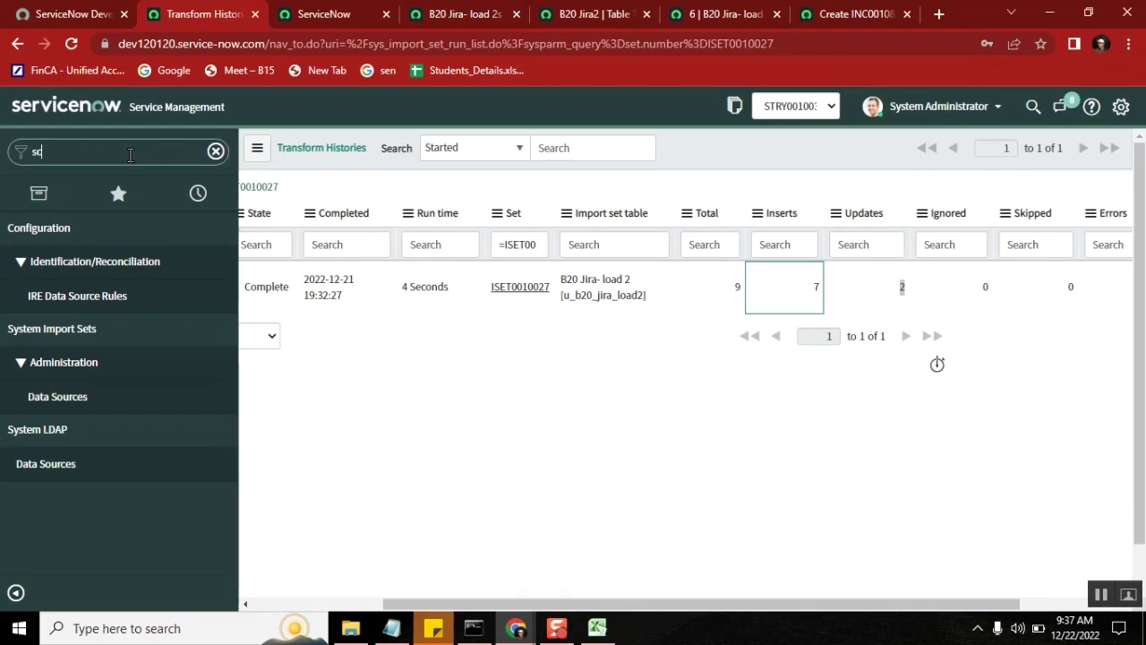
{"action": "type", "text": "heduled"}
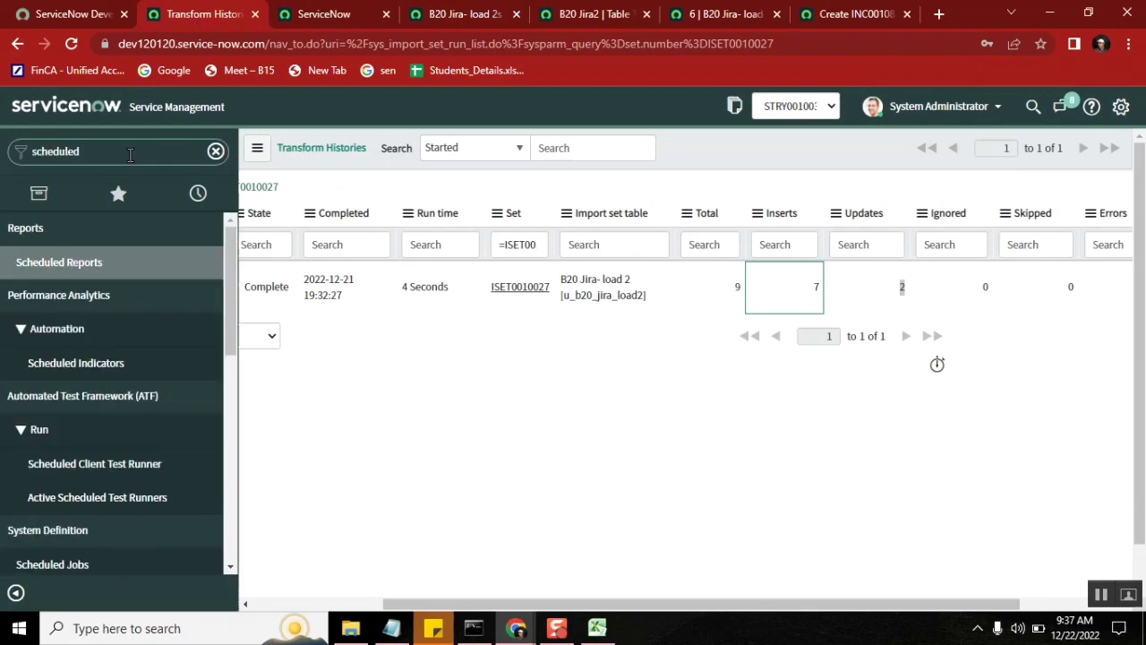
{"action": "left_click_drag", "start_coordinate": [227, 289], "coordinate": [230, 464]}
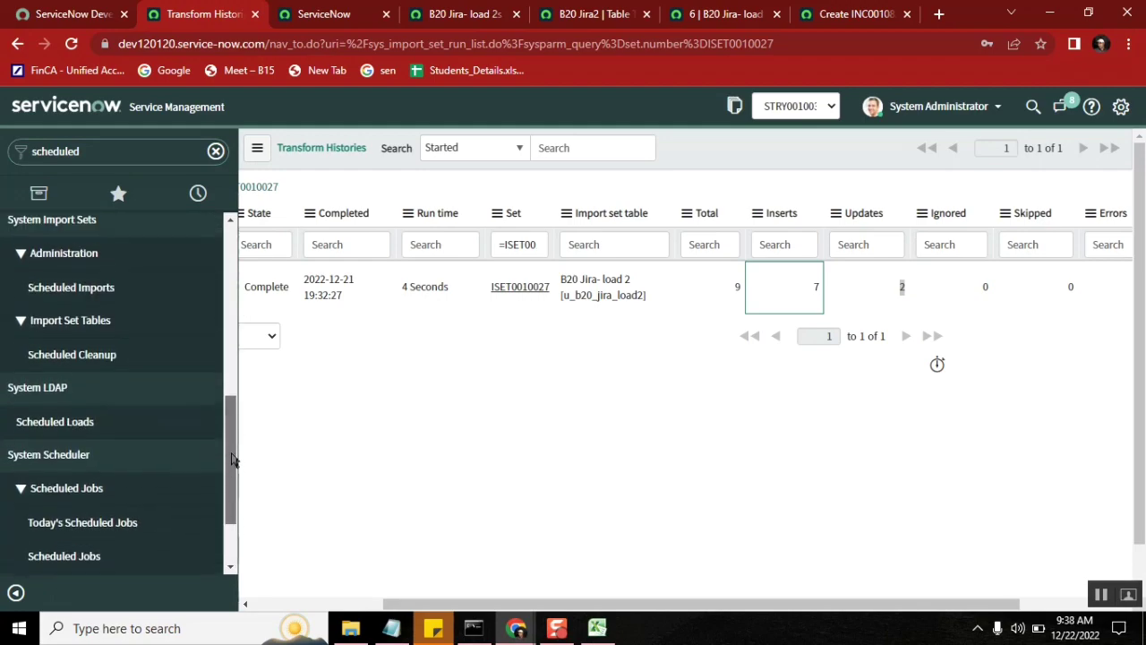
{"action": "left_click", "coordinate": [86, 365]}
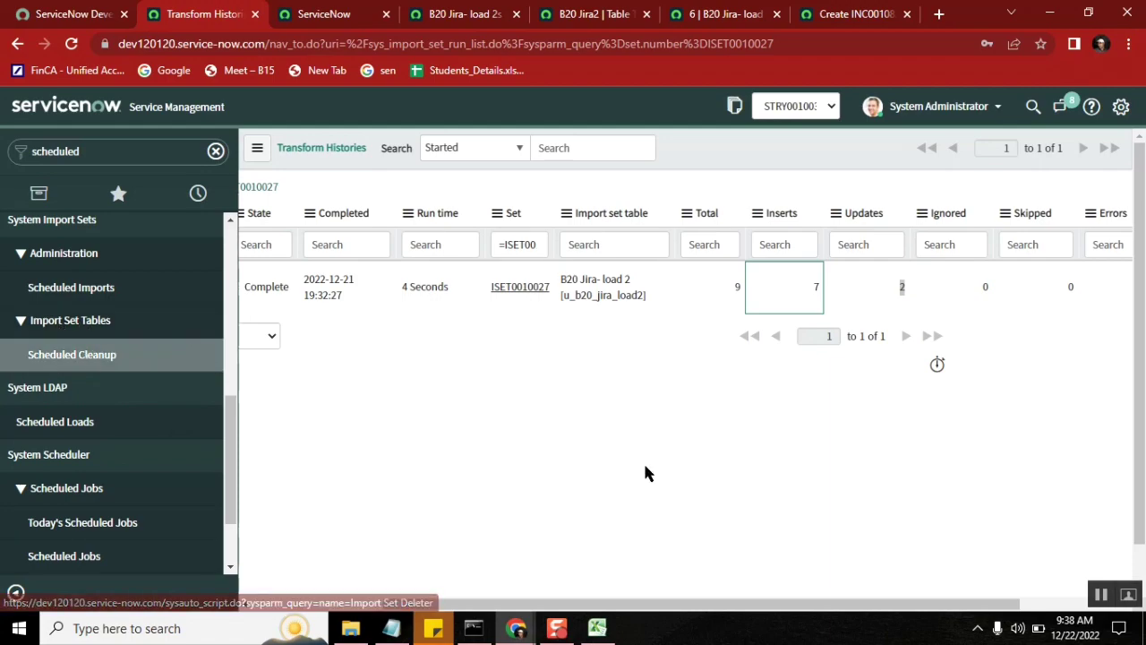
Step: Review the Import Set Deleter script's 7-day cleanup setting
{"action": "triple_click", "coordinate": [480, 208]}
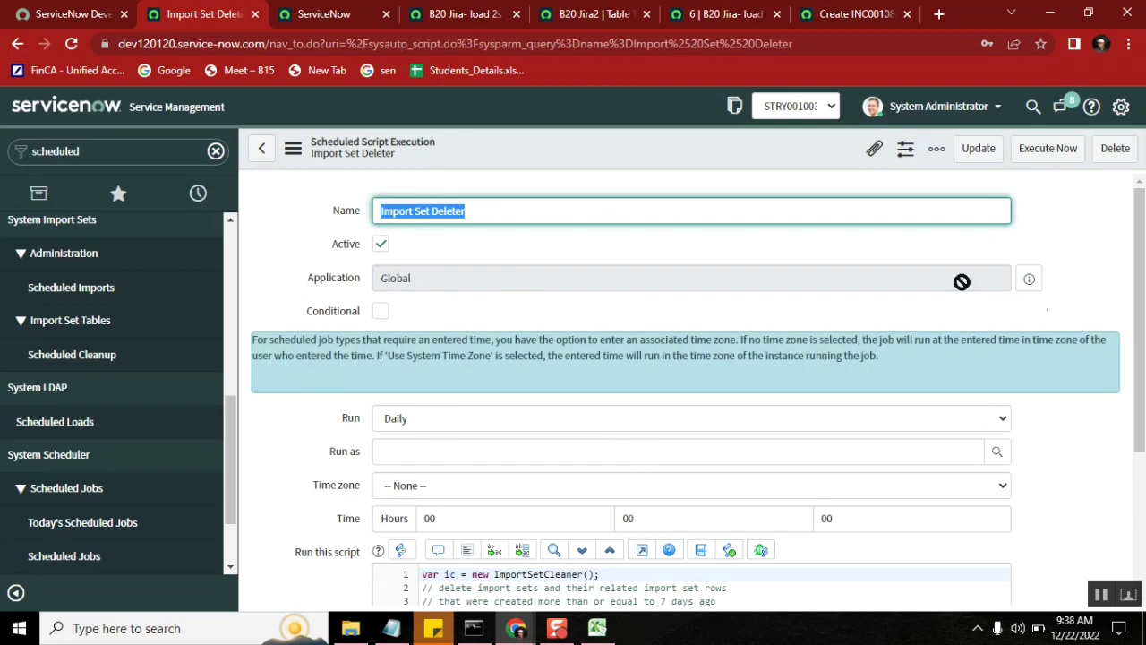
{"action": "scroll", "coordinate": [1139, 358], "scroll_direction": "down", "scroll_amount": 2}
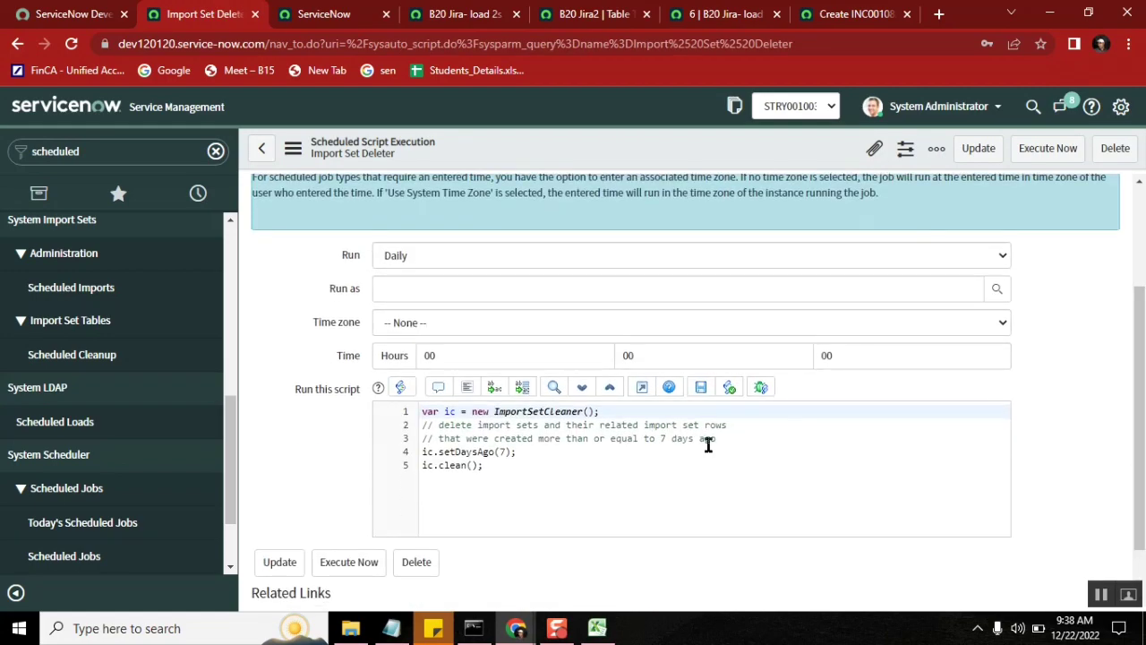
{"action": "left_click", "coordinate": [506, 454]}
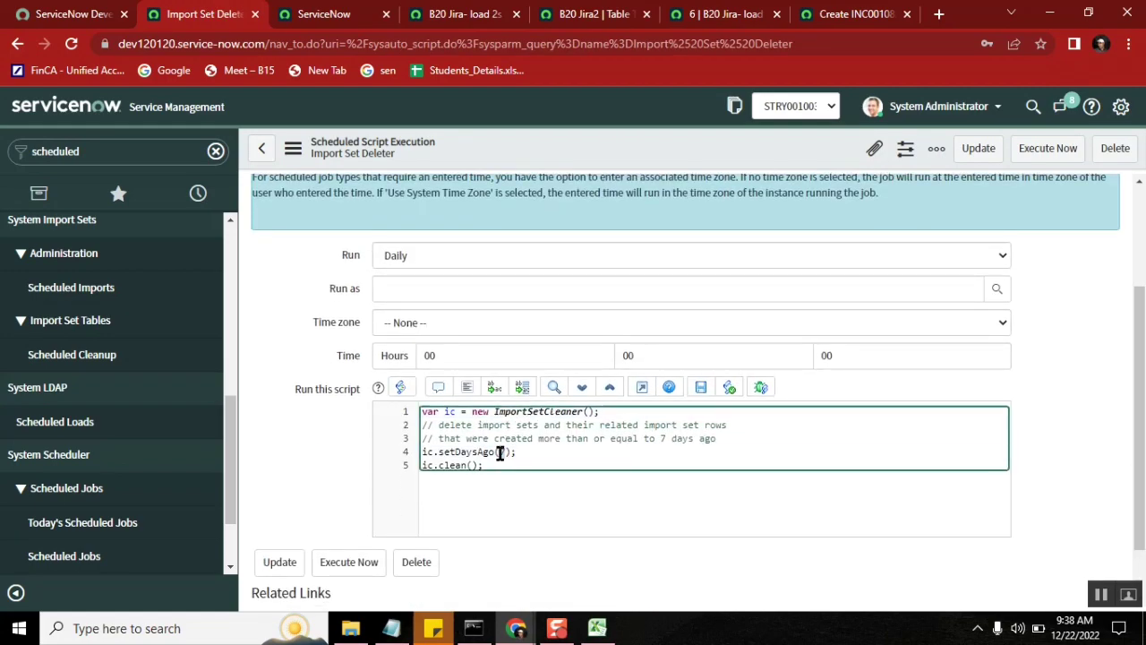